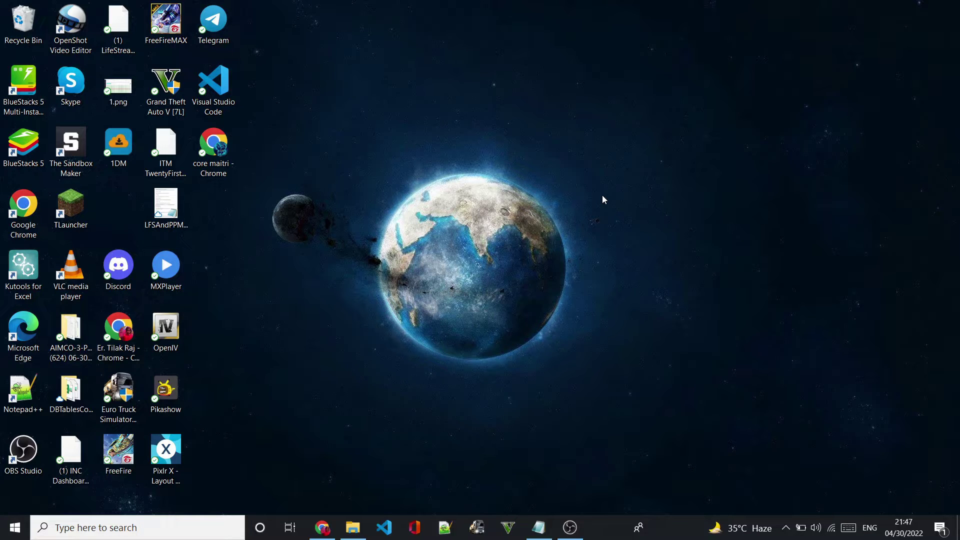
# Step: Copy the Bugatti Veyron download link from the link.txt note in Notepad and minimise the note
pyautogui.rightClick(599, 47)
pyautogui.click(621, 85)
pyautogui.click(539, 528)
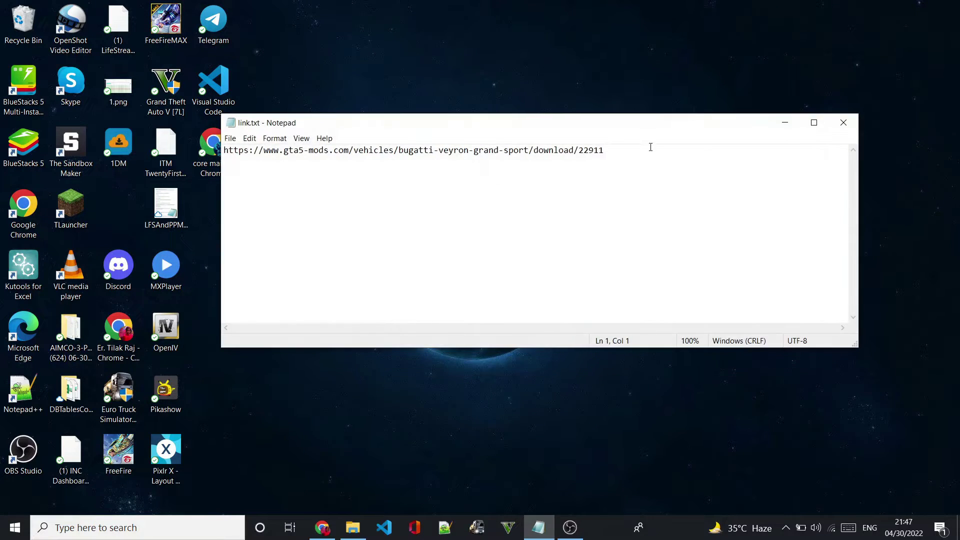
pyautogui.moveTo(598, 158); pyautogui.dragTo(224, 153)
pyautogui.hotkey('ctrl', 'c')
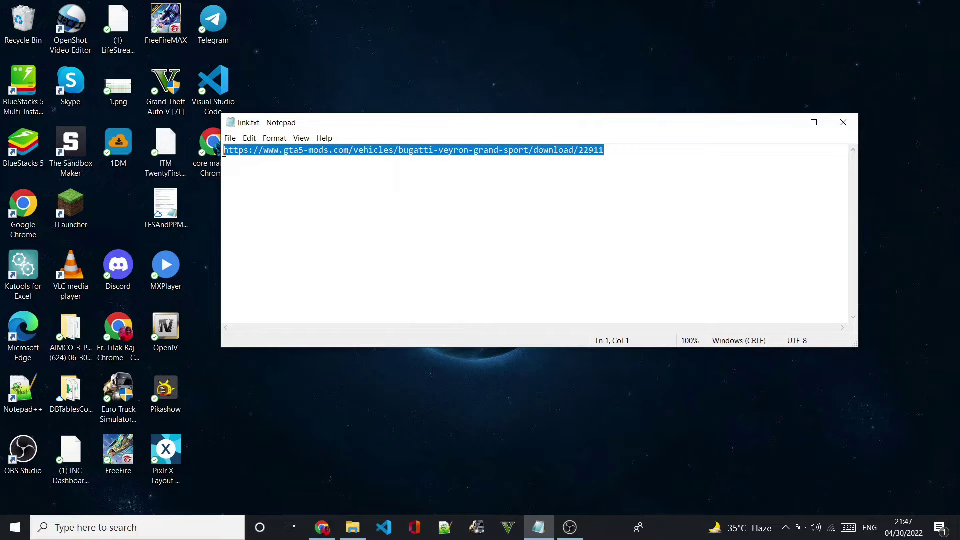
pyautogui.click(786, 123)
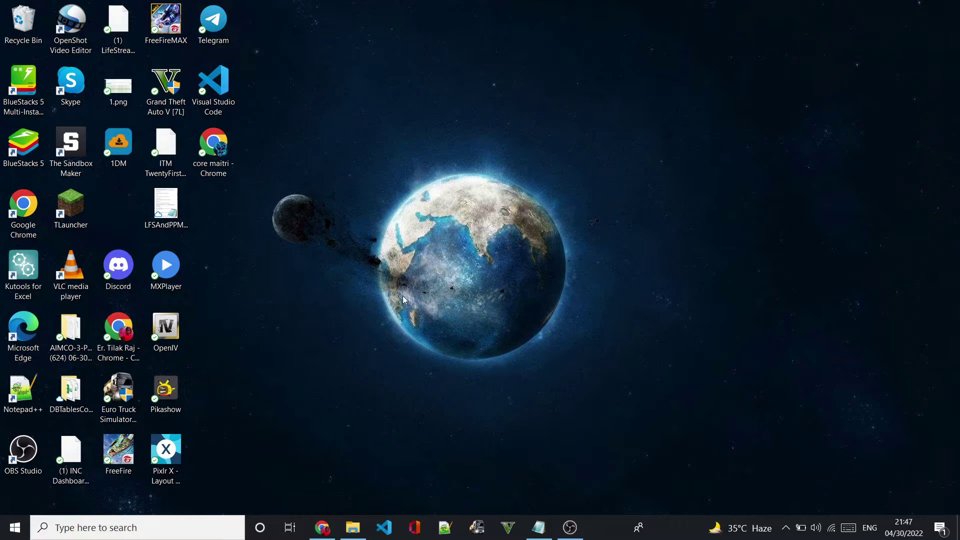
# Step: Switch to Chrome and load the copied gta5-mods.com Bugatti Veyron link
pyautogui.click(323, 527)
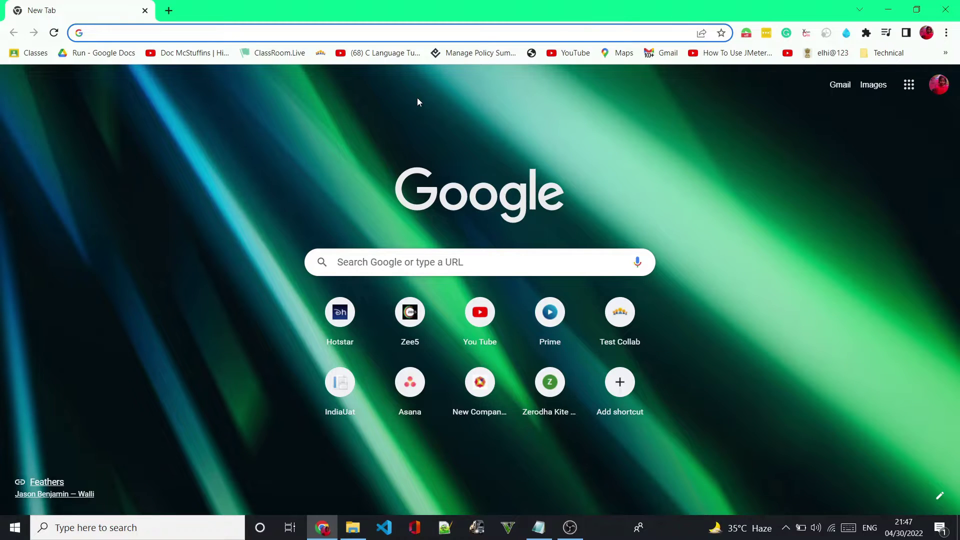
pyautogui.click(504, 252)
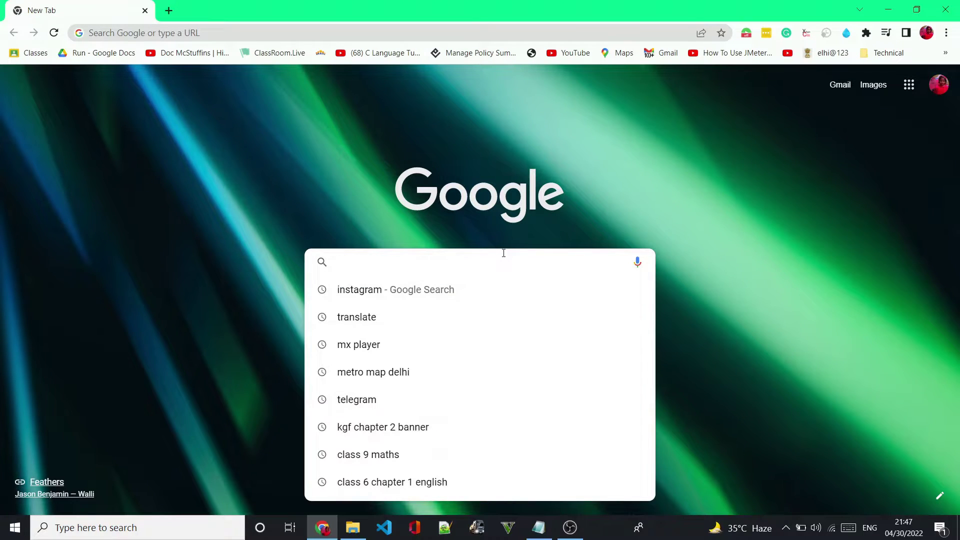
pyautogui.hotkey('ctrl', 'v')
pyautogui.press('Return')
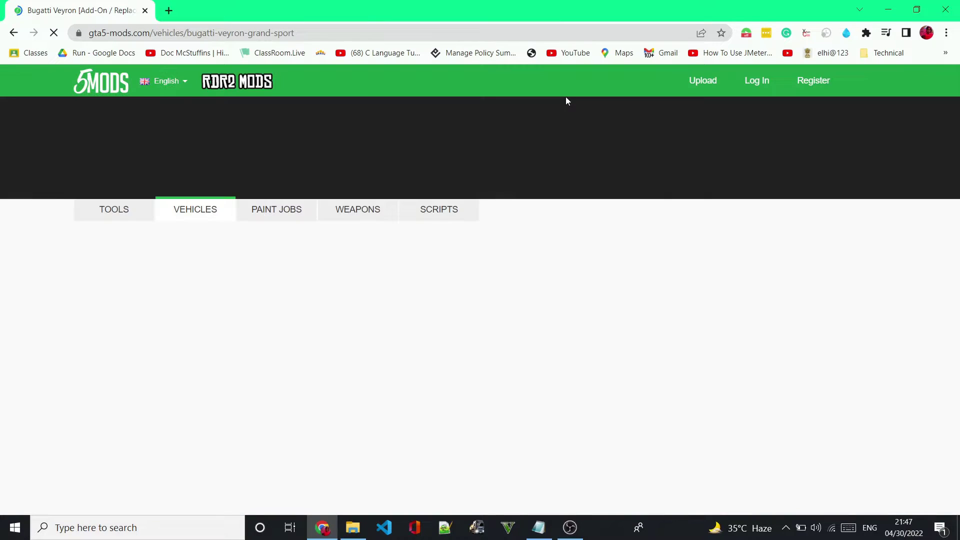
# Step: Download the Bugatti Veyron [Add-On / Replace | Tuning] 6.0 mod from its page
pyautogui.scroll(-4, 343, 302)
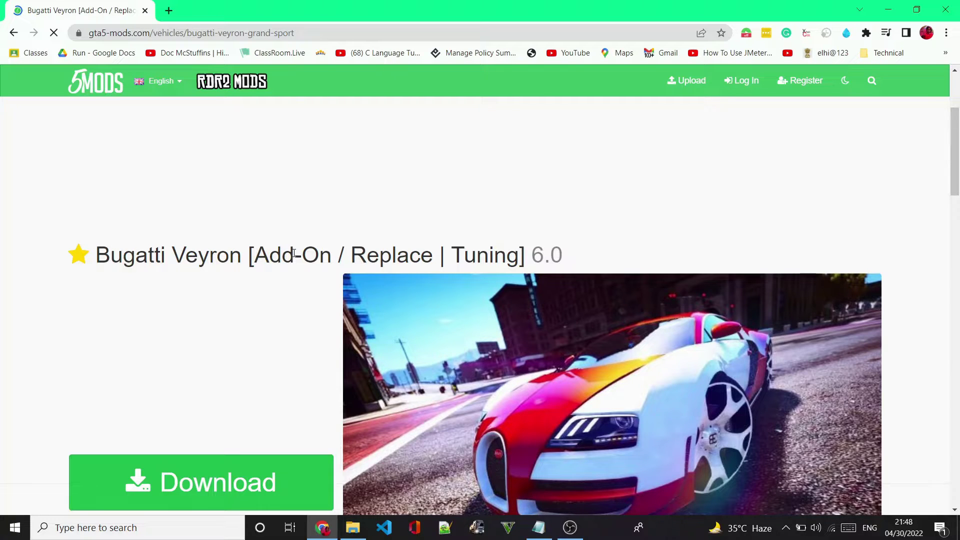
pyautogui.scroll(-1, 275, 225)
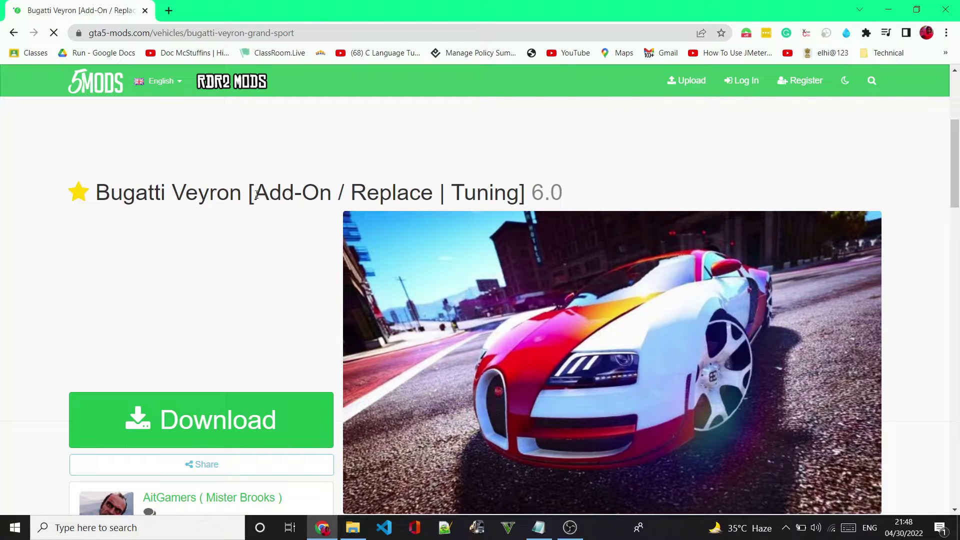
pyautogui.scroll(-1, 280, 225)
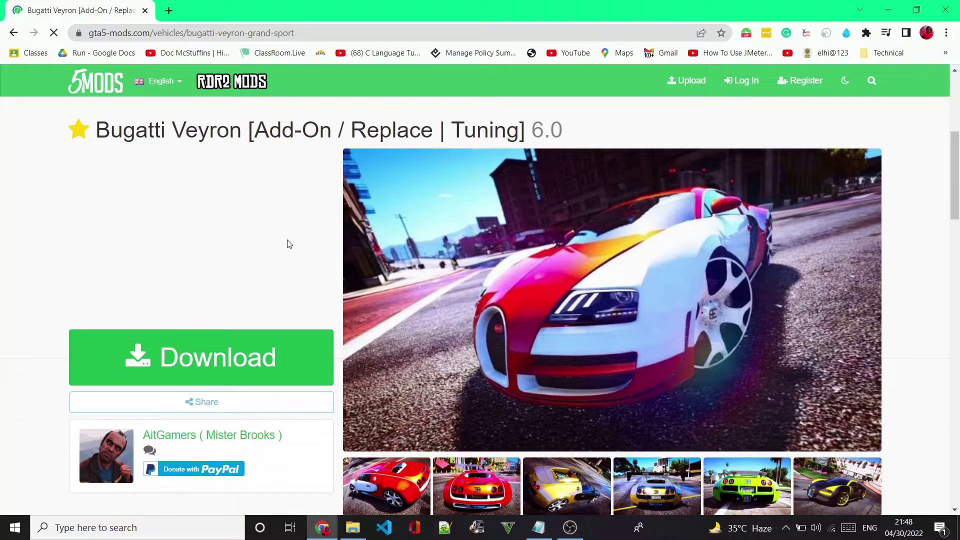
pyautogui.scroll(1, 275, 367)
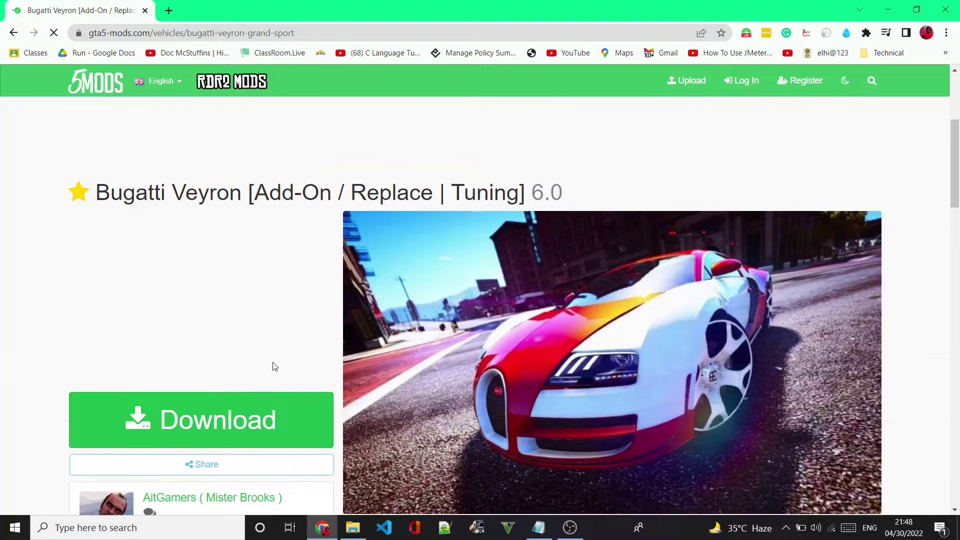
pyautogui.click(280, 402)
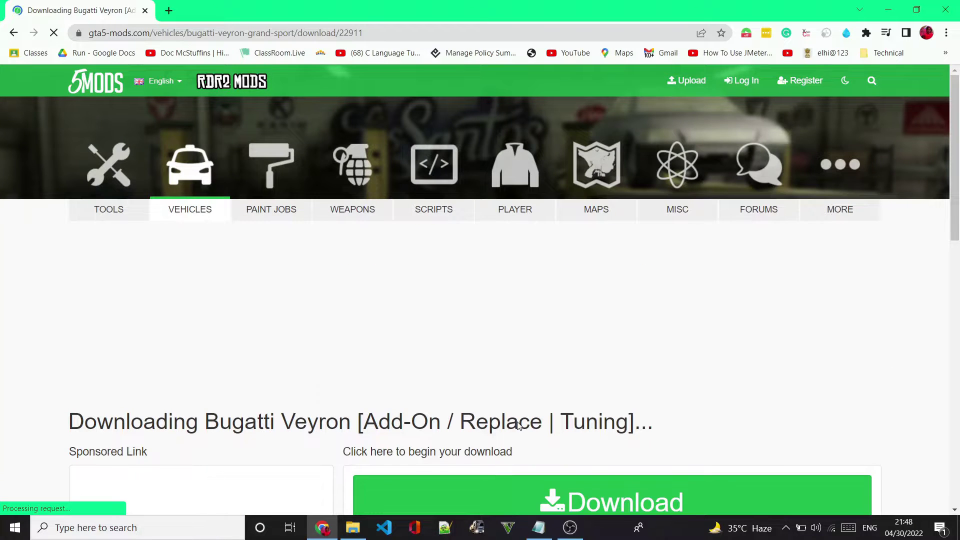
pyautogui.scroll(-3, 505, 376)
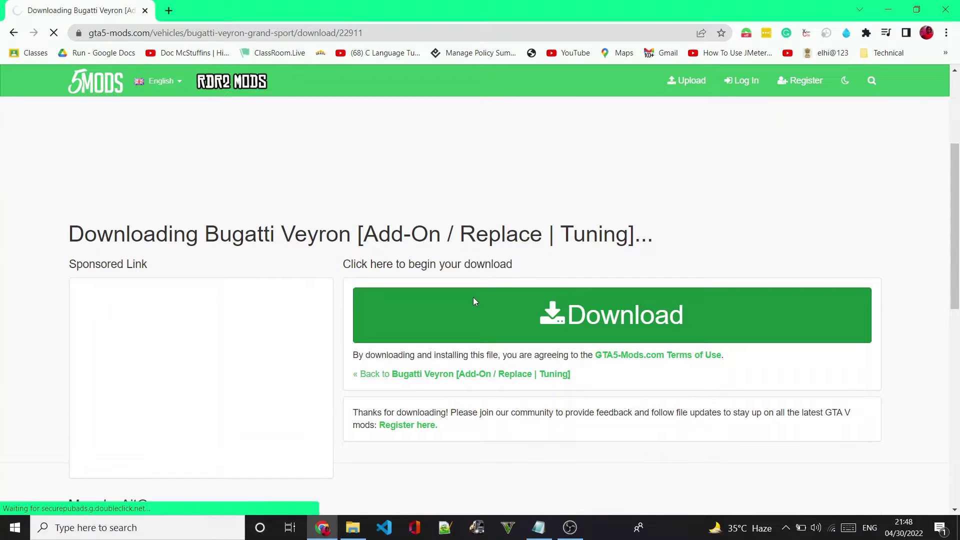
pyautogui.click(475, 300)
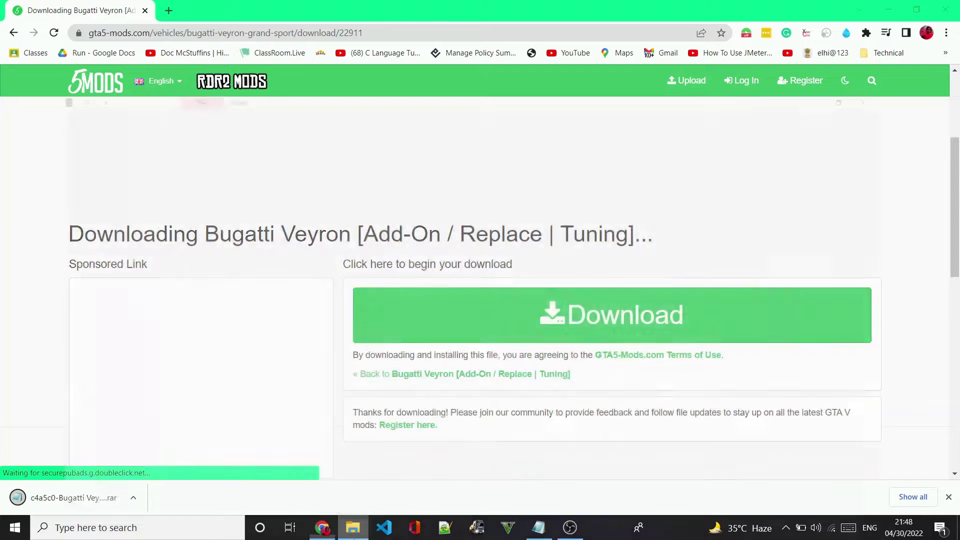
# Step: Switch to File Explorer and copy c4a5c0-Bugatti Veyron V6 - Final.rar from the Downloads folder
pyautogui.click(352, 528)
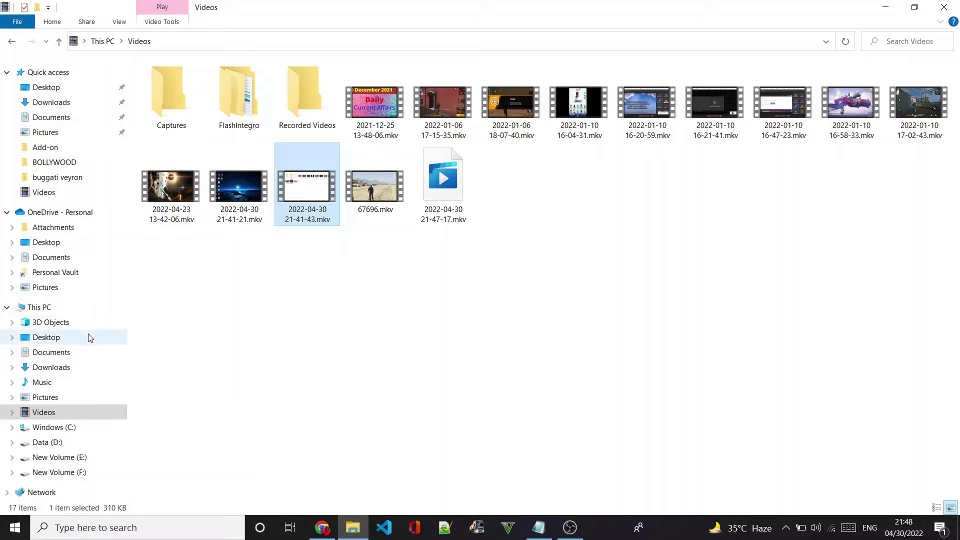
pyautogui.click(66, 367)
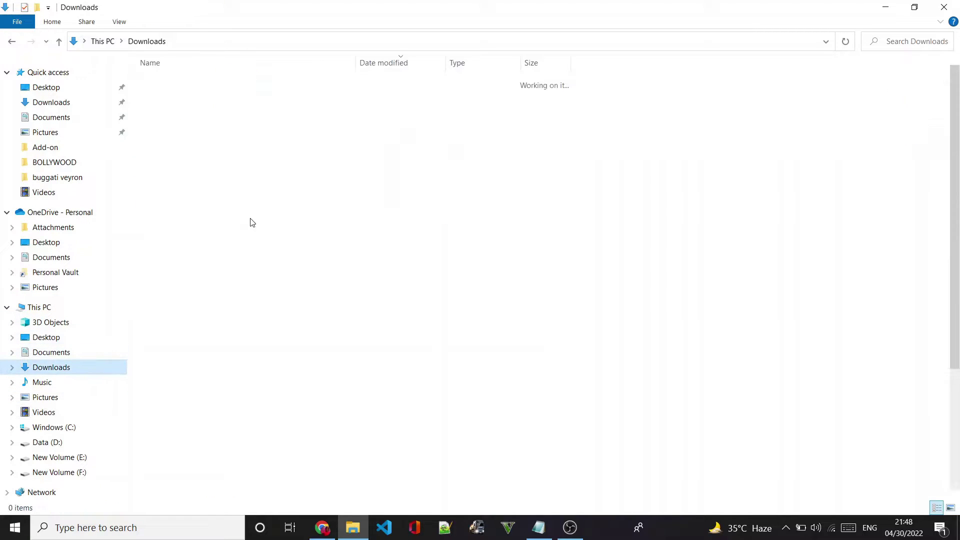
pyautogui.rightClick(215, 98)
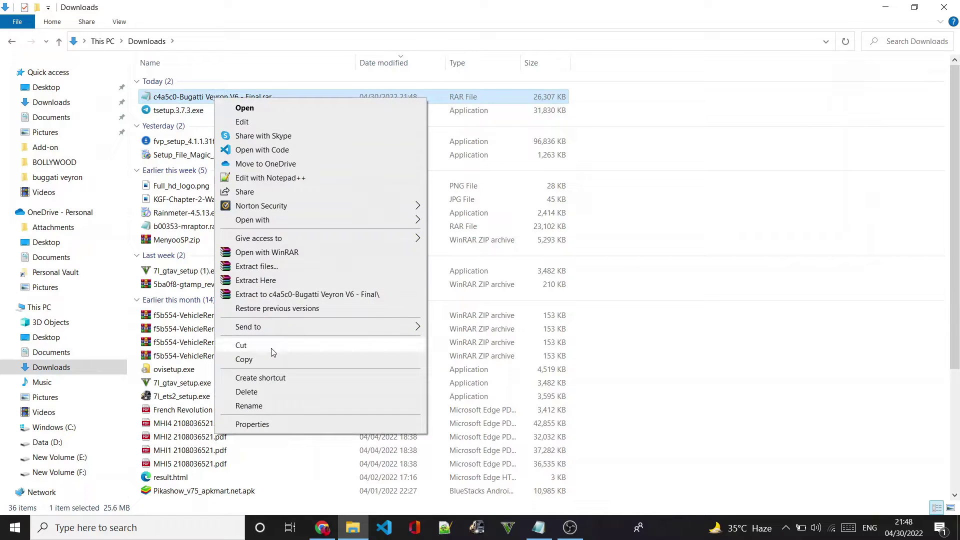
pyautogui.click(244, 359)
# Step: Paste the copied archive into the GTA 5 > mods for video > buggati veyron folder on New Volume (F:)
pyautogui.click(47, 473)
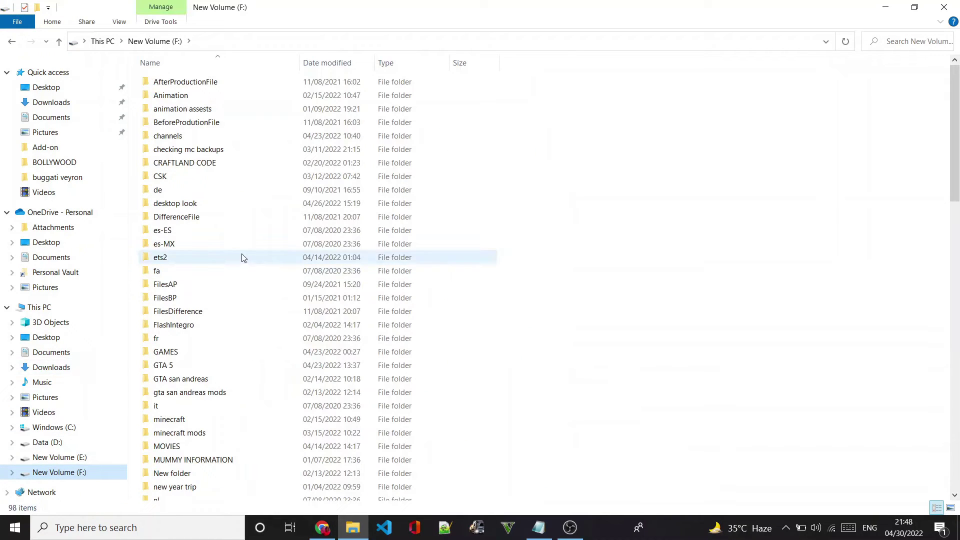
pyautogui.doubleClick(206, 366)
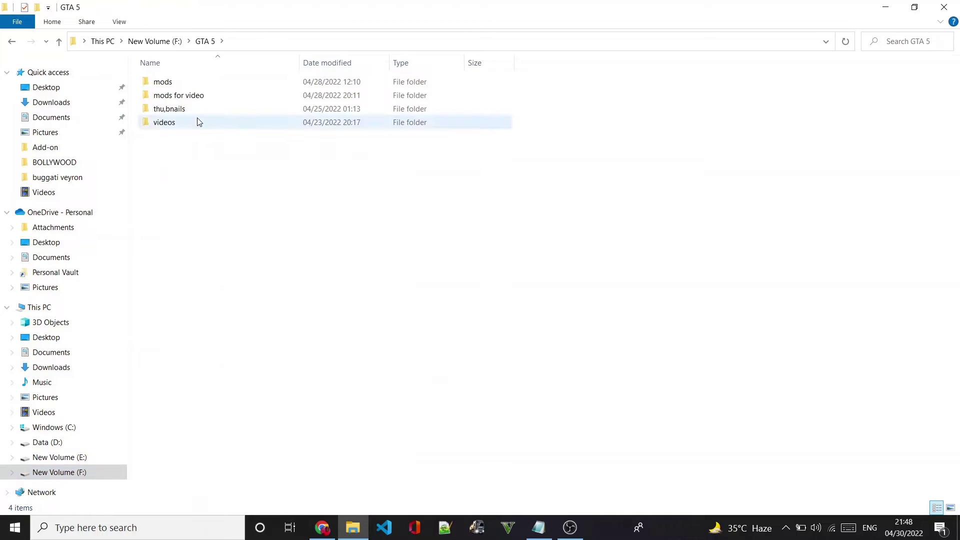
pyautogui.doubleClick(194, 96)
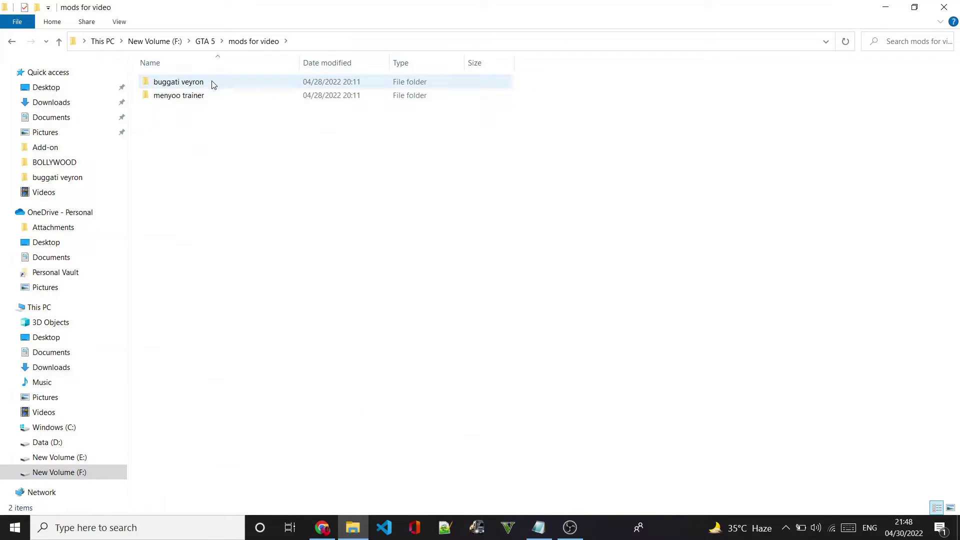
pyautogui.doubleClick(198, 84)
pyautogui.rightClick(183, 108)
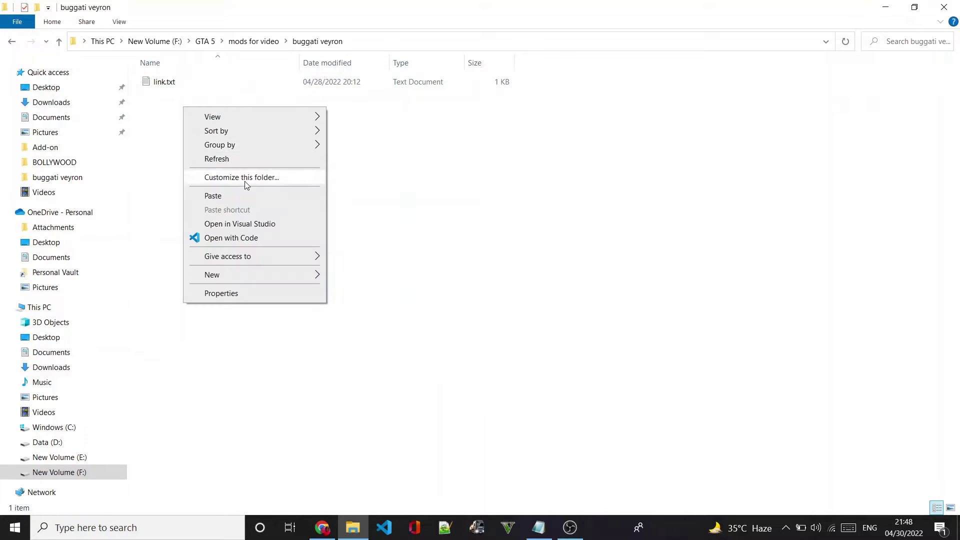
pyautogui.click(239, 194)
pyautogui.click(232, 144)
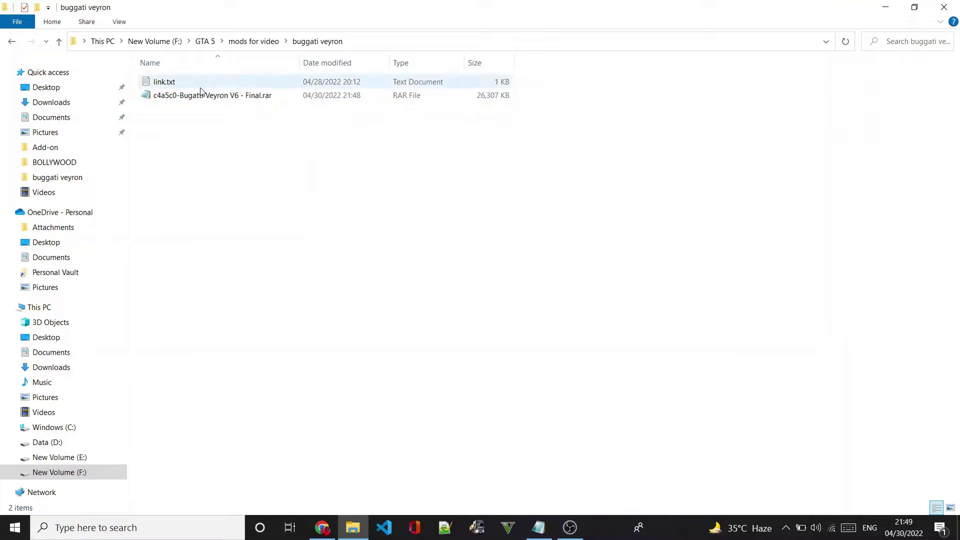
# Step: Extract the RAR into its own c4a5c0-Bugatti Veyron V6 - Final folder and open the Bugatti Veyron V6 - Final folder inside
pyautogui.rightClick(190, 96)
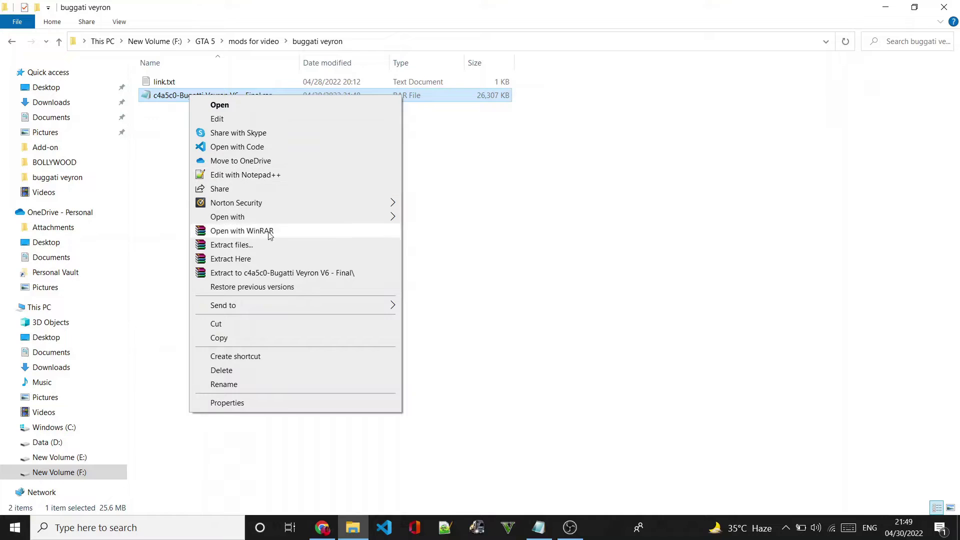
pyautogui.click(270, 273)
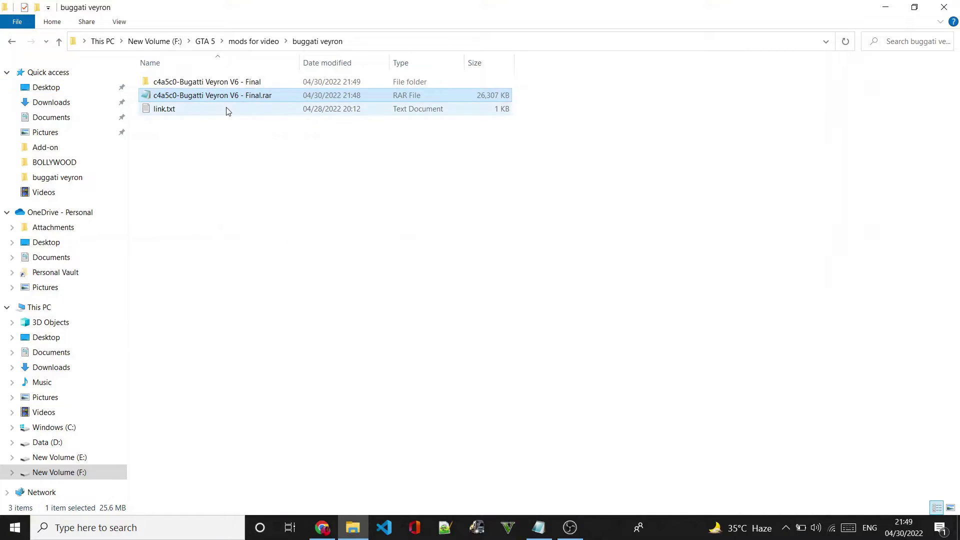
pyautogui.doubleClick(210, 81)
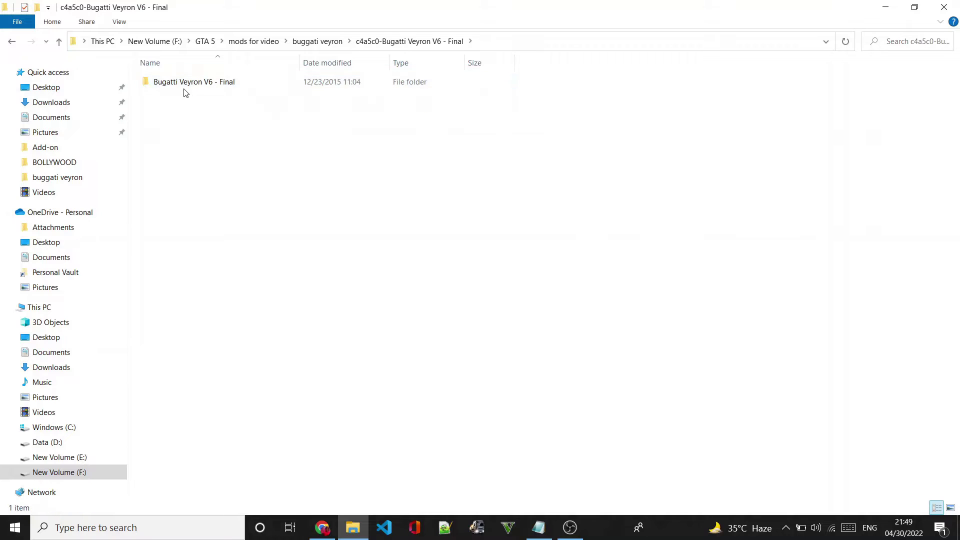
pyautogui.doubleClick(191, 82)
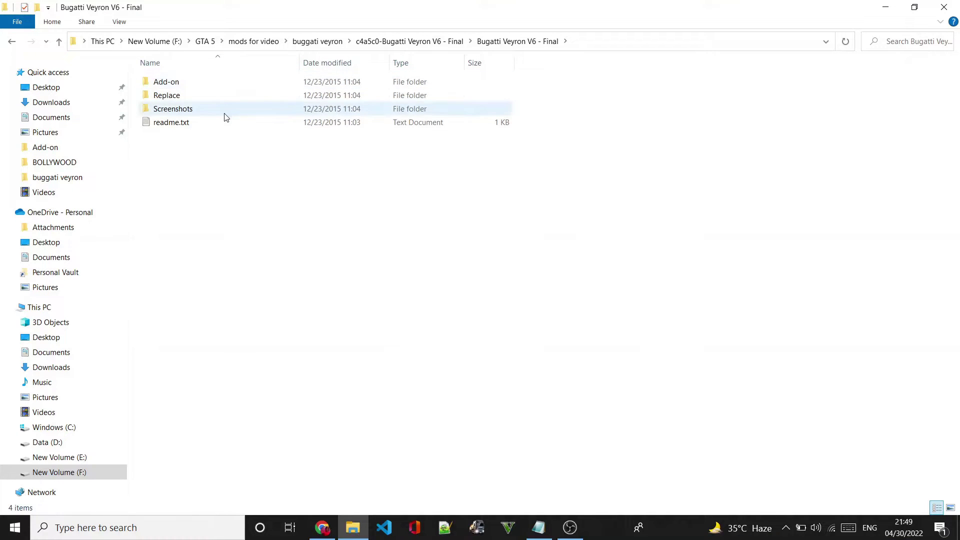
# Step: Look through the contents of the mod's Replace and Add-on folders and return to the parent folder
pyautogui.doubleClick(182, 97)
pyautogui.press('BackSpace')
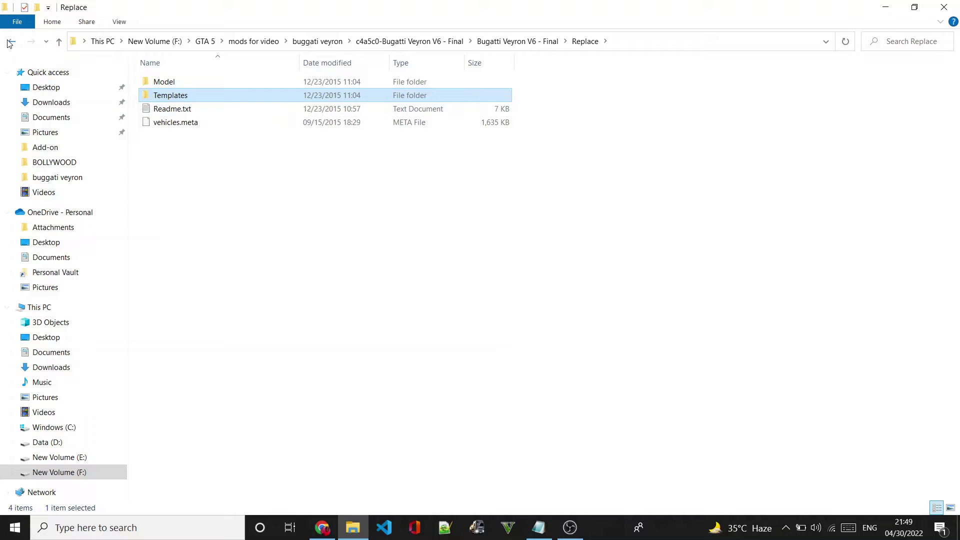
pyautogui.doubleClick(195, 80)
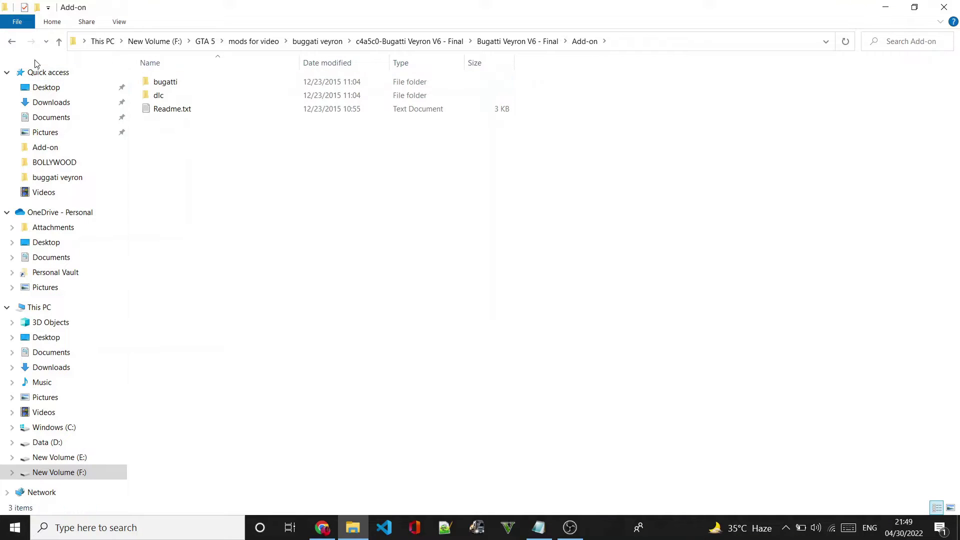
pyautogui.click(11, 42)
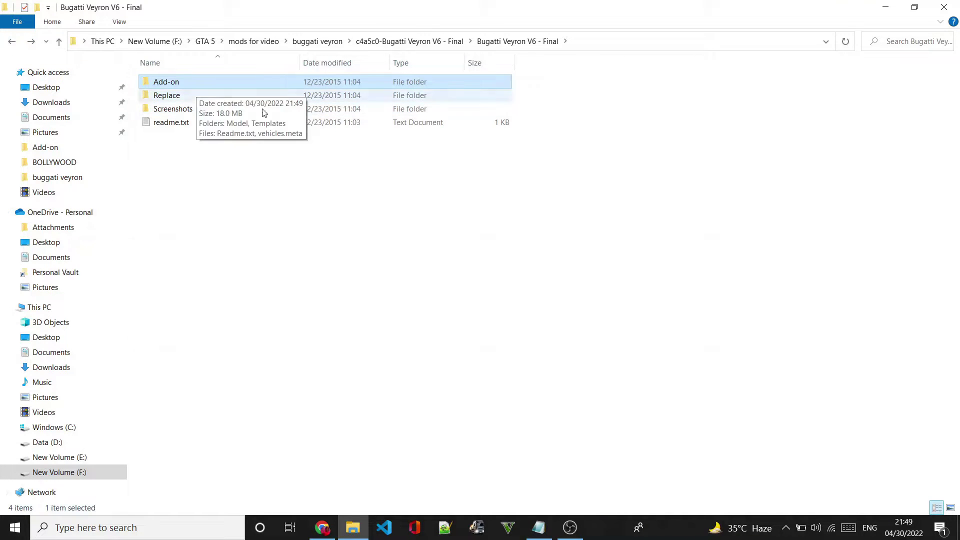
pyautogui.click(595, 112)
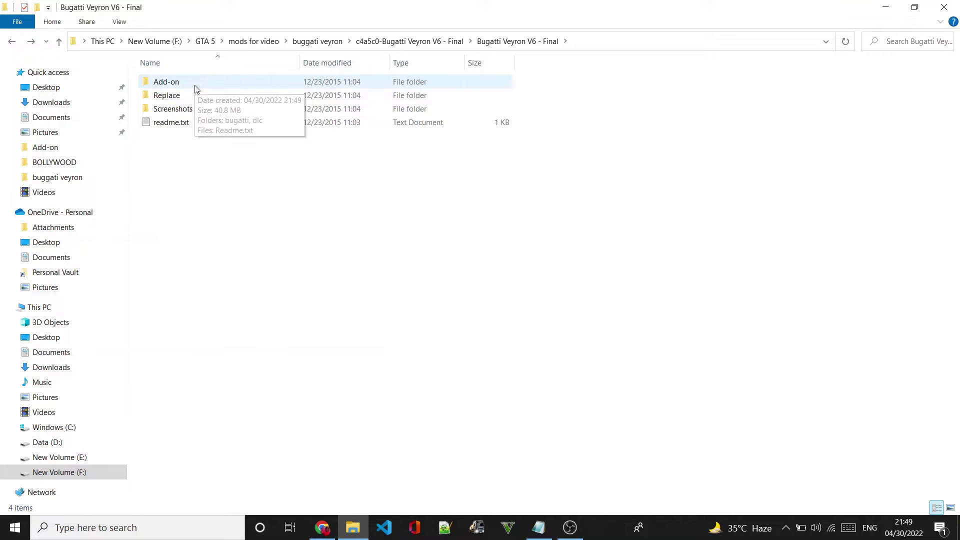
# Step: Read the mod's main readme.txt through to the changelog and close it
pyautogui.doubleClick(188, 123)
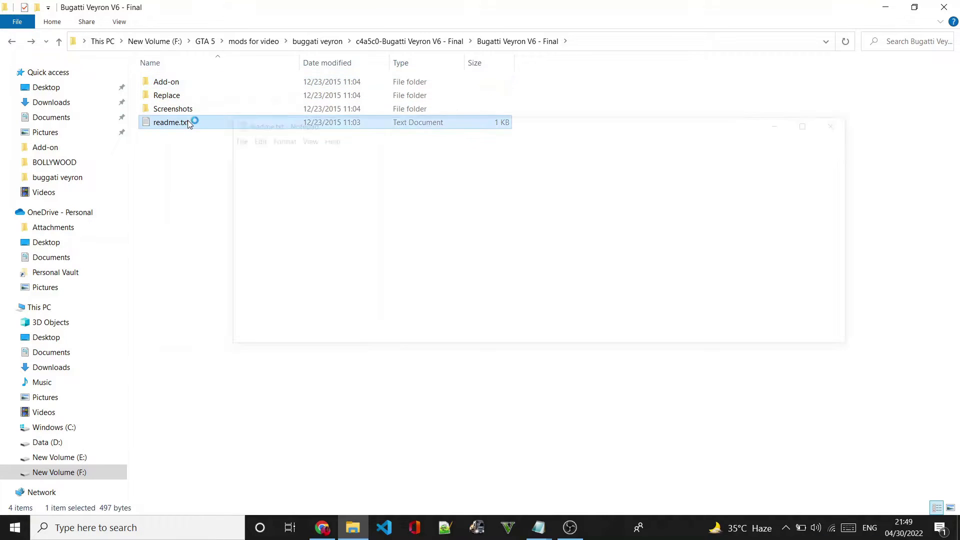
pyautogui.scroll(-2, 840, 149)
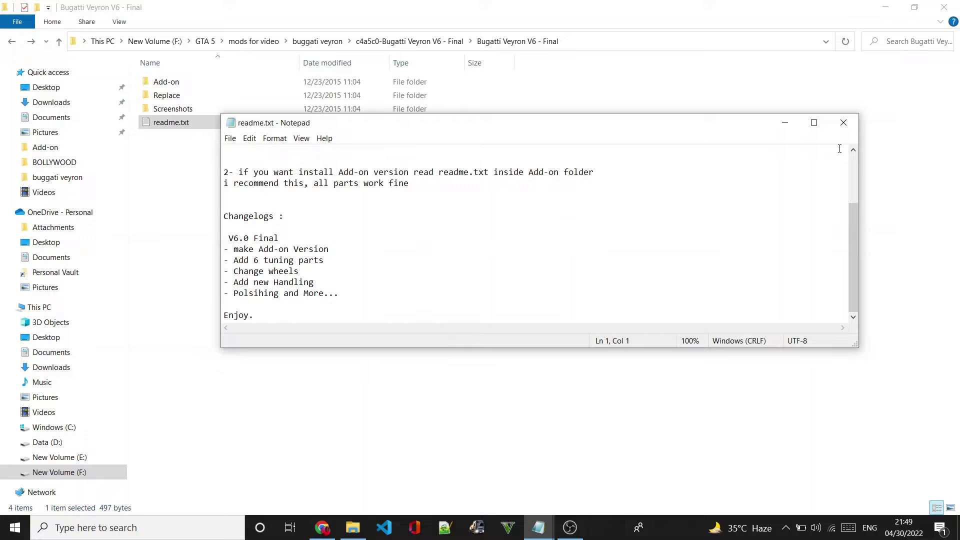
pyautogui.click(844, 123)
# Step: View all the car images in the mod's Screenshots folder and close the image viewer
pyautogui.click(170, 112)
pyautogui.doubleClick(170, 110)
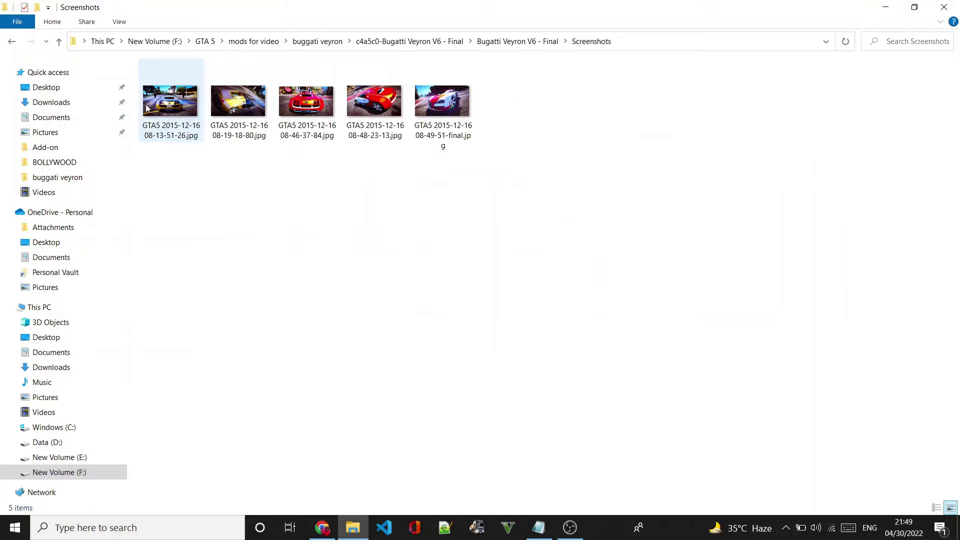
pyautogui.doubleClick(179, 105)
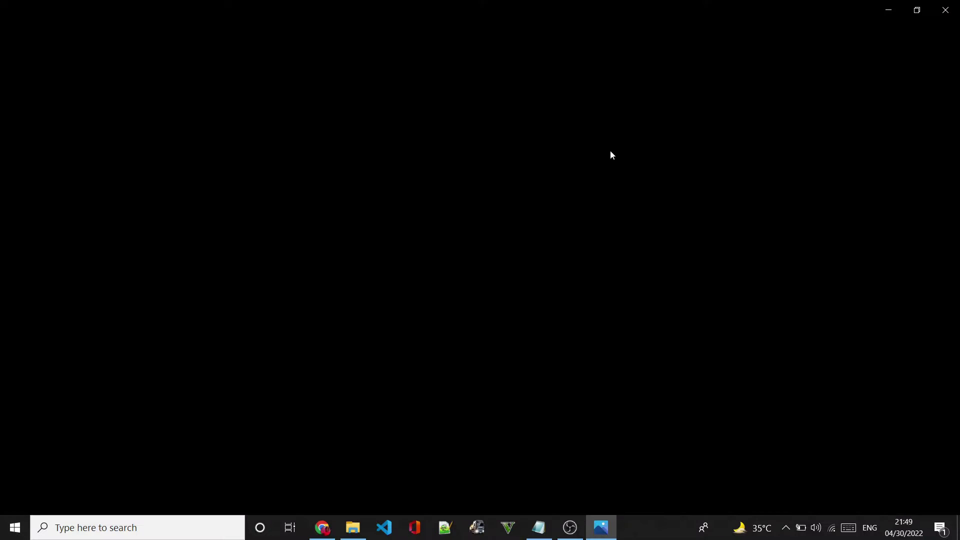
pyautogui.press('Right')
pyautogui.press('Right')
pyautogui.press('Right')
pyautogui.press('Right')
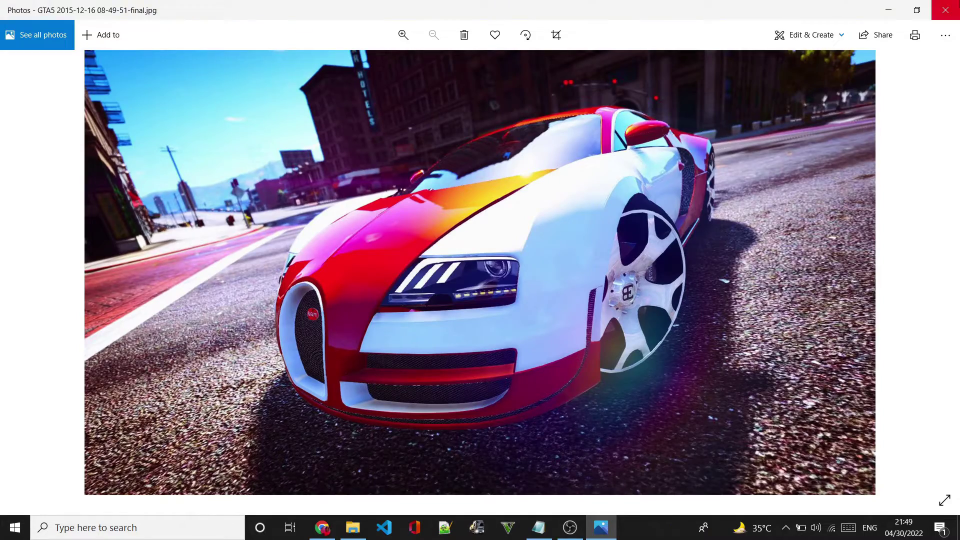
pyautogui.click(945, 10)
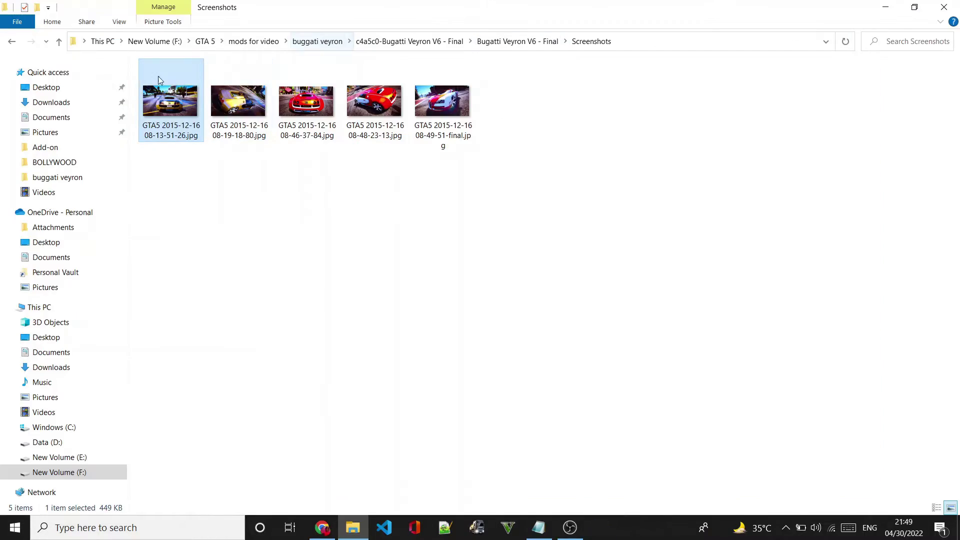
# Step: Open the mod's Add-on folder, check inside the bugatti folder, and copy that folder
pyautogui.click(11, 42)
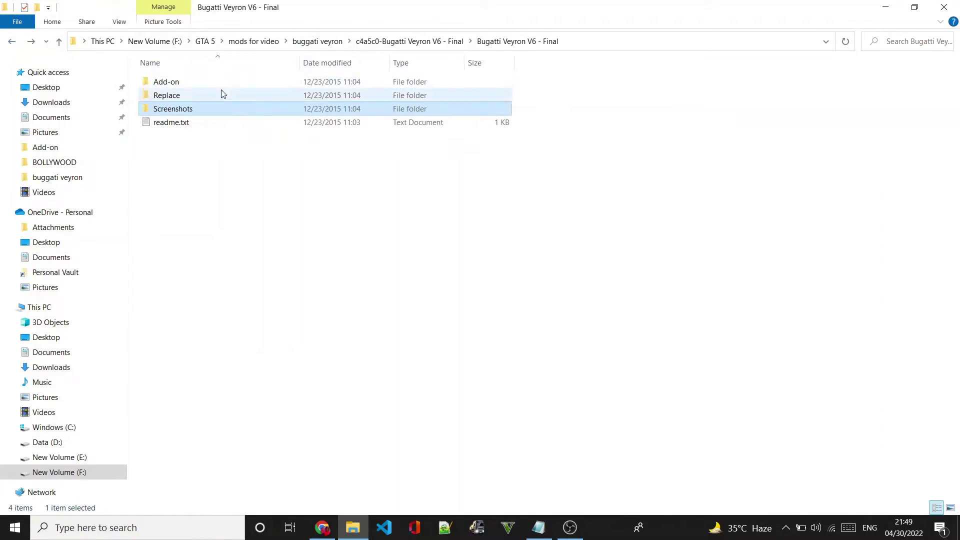
pyautogui.doubleClick(184, 85)
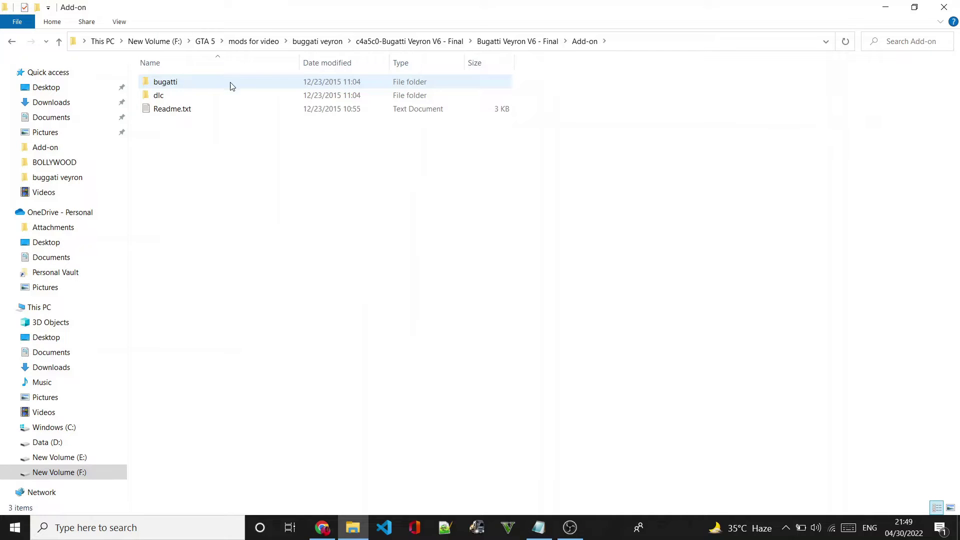
pyautogui.doubleClick(183, 83)
pyautogui.click(13, 42)
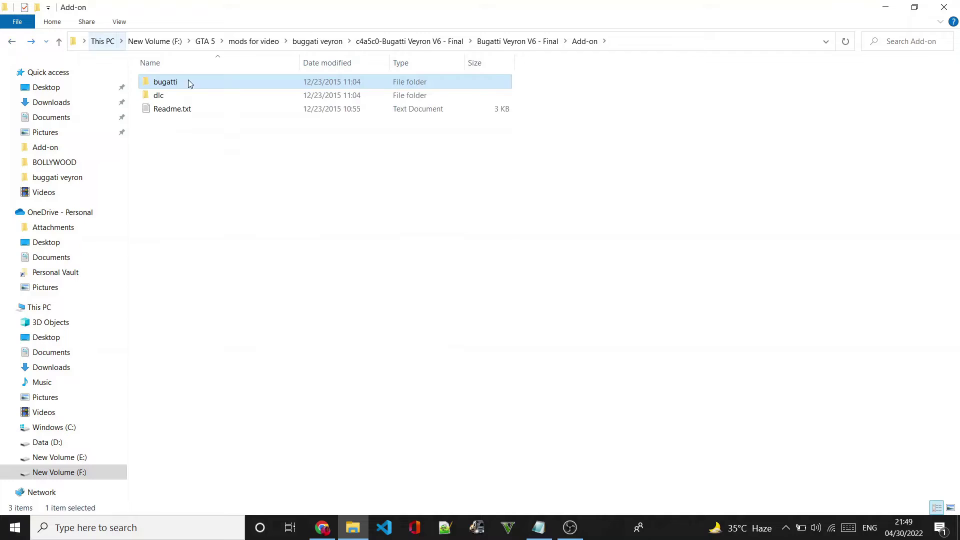
pyautogui.rightClick(186, 83)
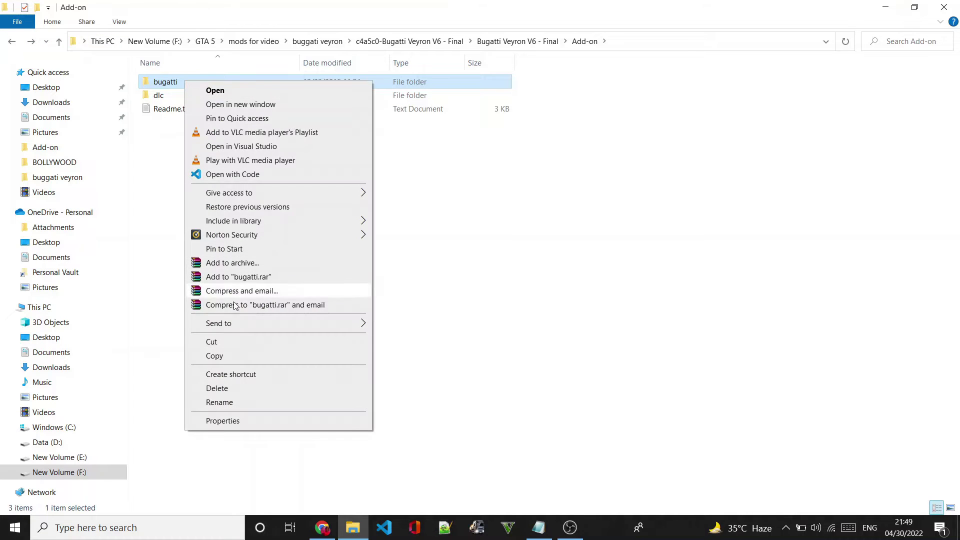
pyautogui.click(220, 356)
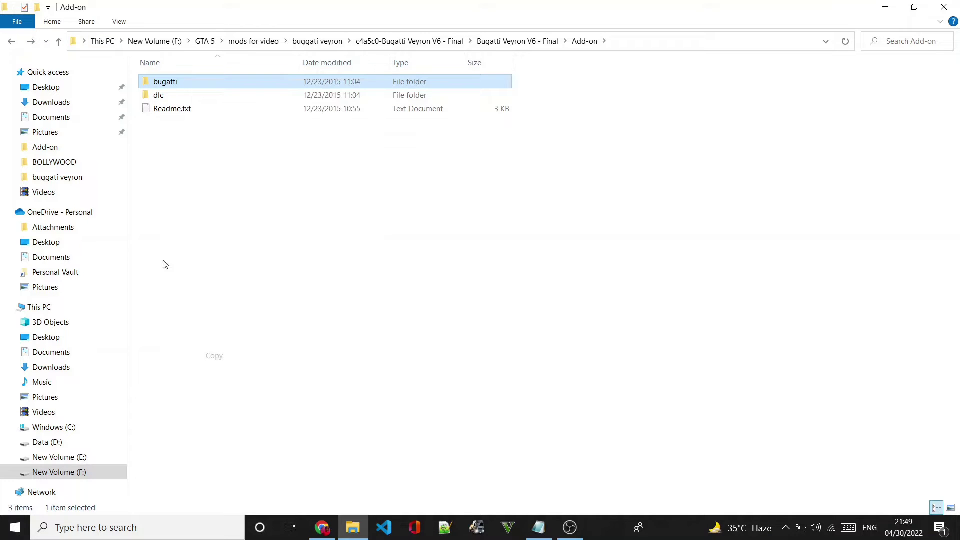
# Step: Open the inner GTA V game folder under Programe files\GTA V on New Volume (E:)
pyautogui.click(75, 457)
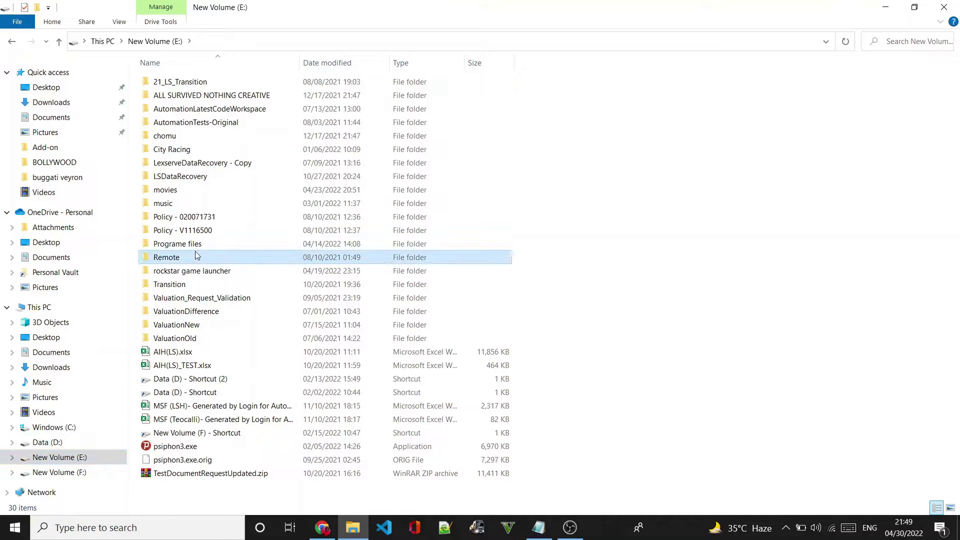
pyautogui.doubleClick(194, 247)
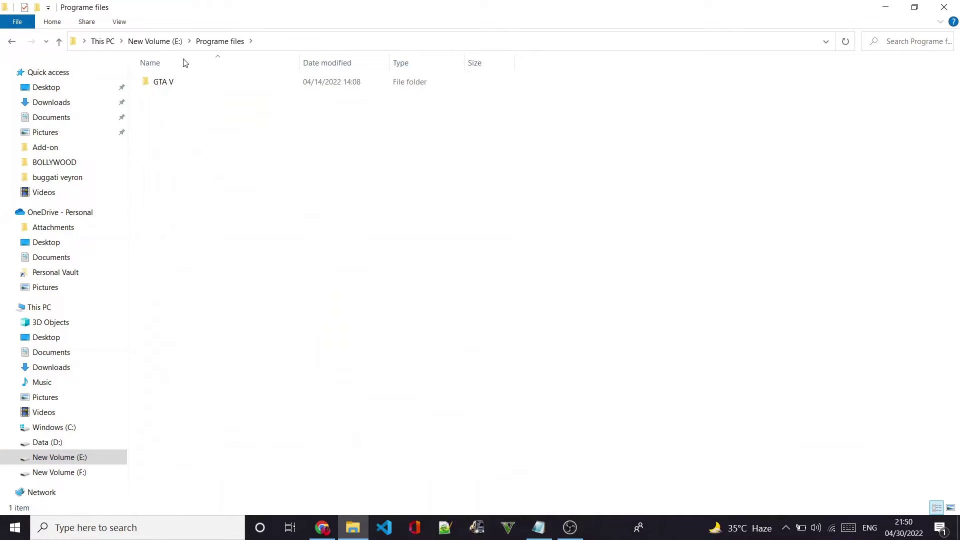
pyautogui.doubleClick(185, 81)
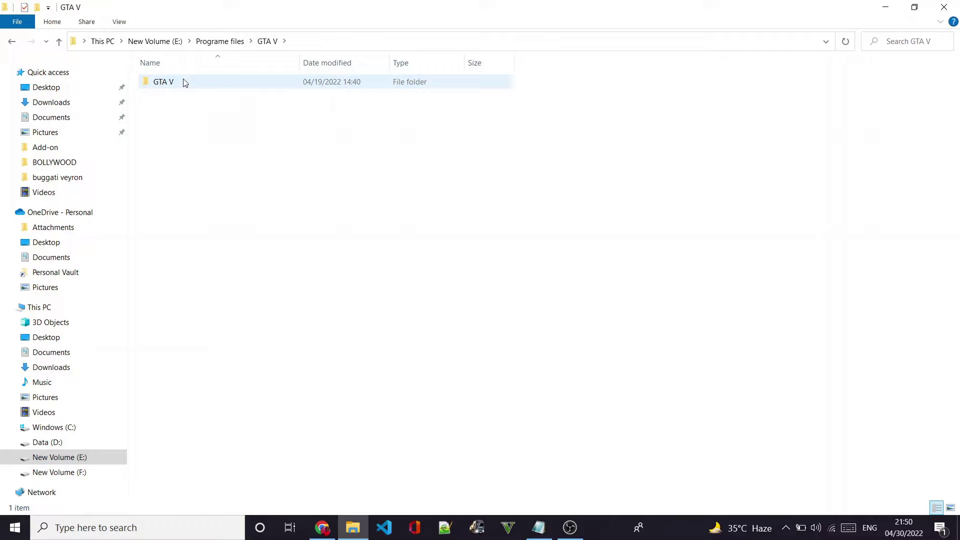
pyautogui.doubleClick(185, 82)
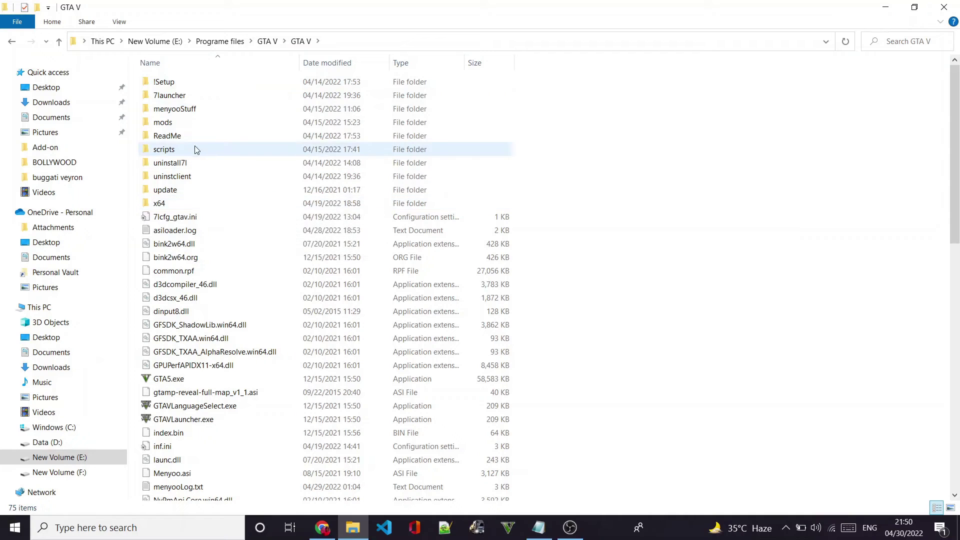
# Step: Examine the game's update folder and its mods\update\x64 folder, and return to the main GTA V folder
pyautogui.doubleClick(185, 190)
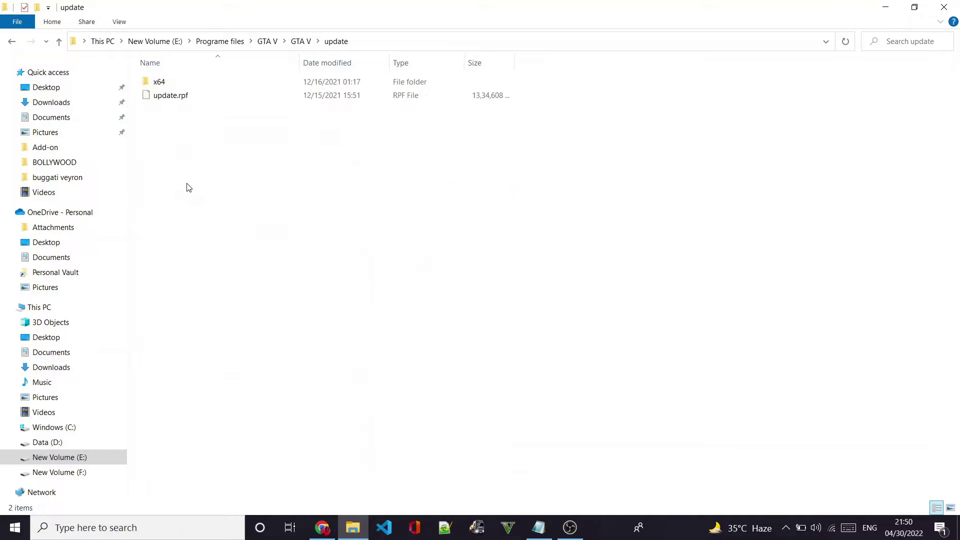
pyautogui.click(11, 42)
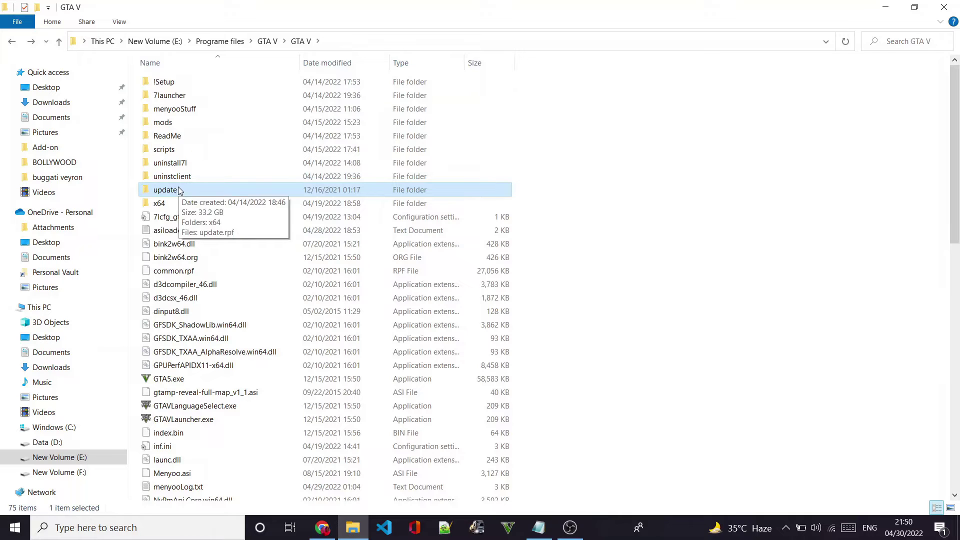
pyautogui.doubleClick(183, 123)
pyautogui.doubleClick(168, 82)
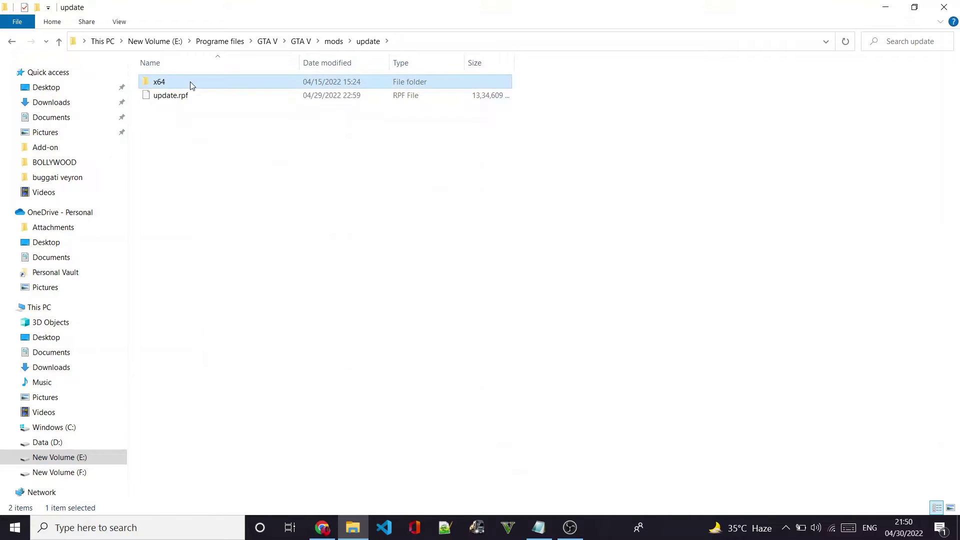
pyautogui.doubleClick(191, 83)
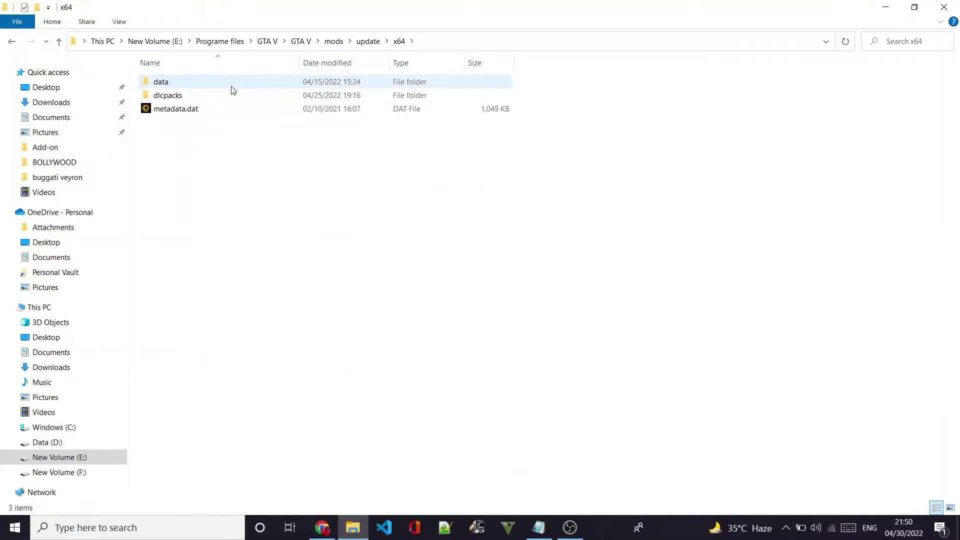
pyautogui.click(7, 45)
pyautogui.click(7, 45)
pyautogui.click(7, 46)
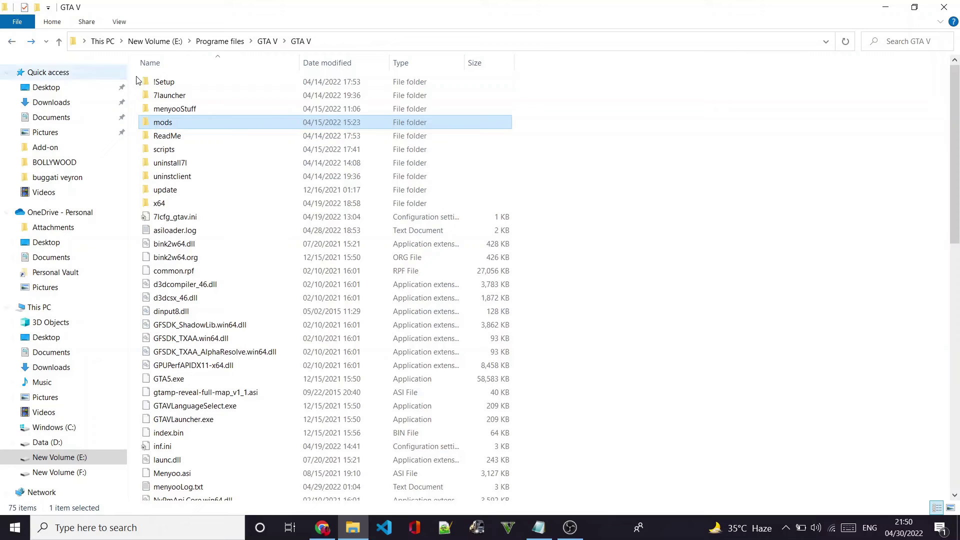
# Step: Paste the copied bugatti folder into mods\update\x64\dlcpacks and refresh the folder listing
pyautogui.doubleClick(198, 123)
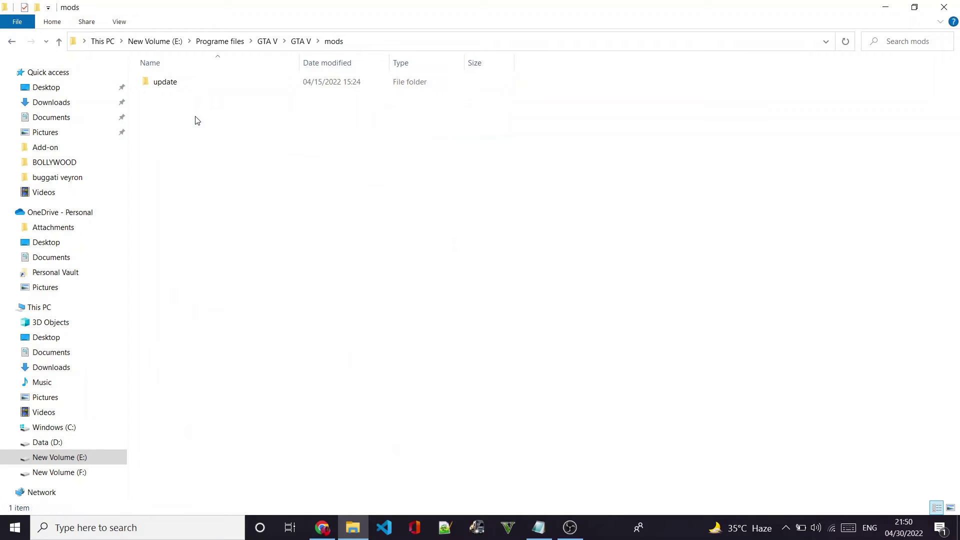
pyautogui.doubleClick(192, 90)
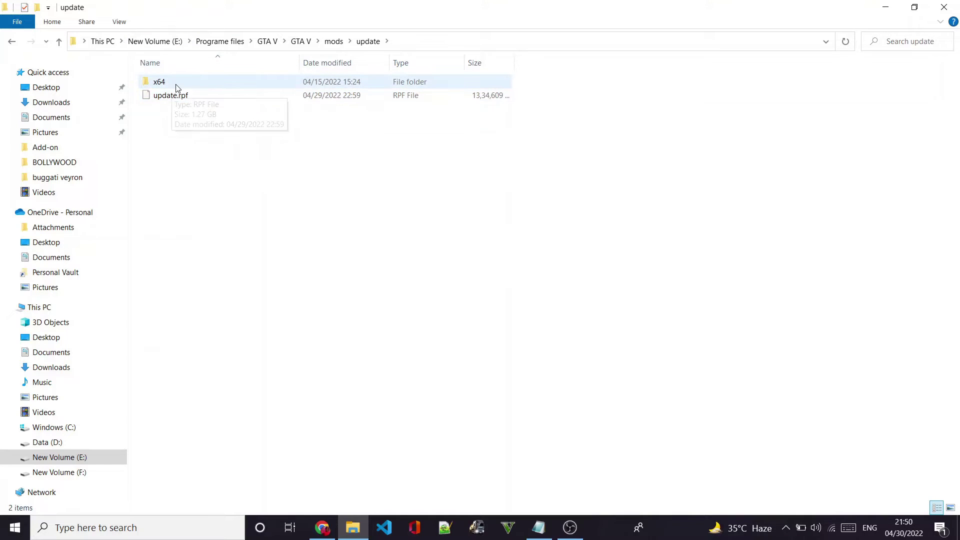
pyautogui.doubleClick(177, 85)
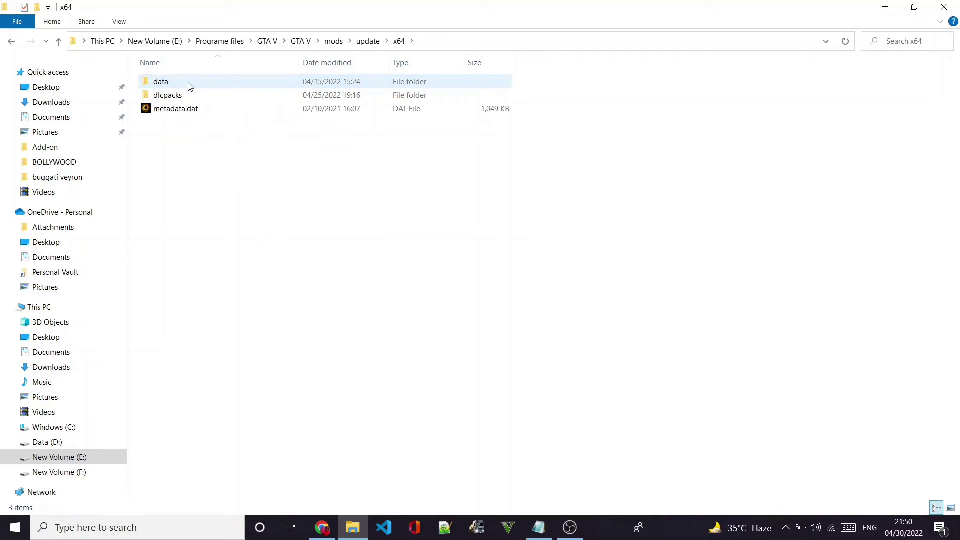
pyautogui.doubleClick(187, 95)
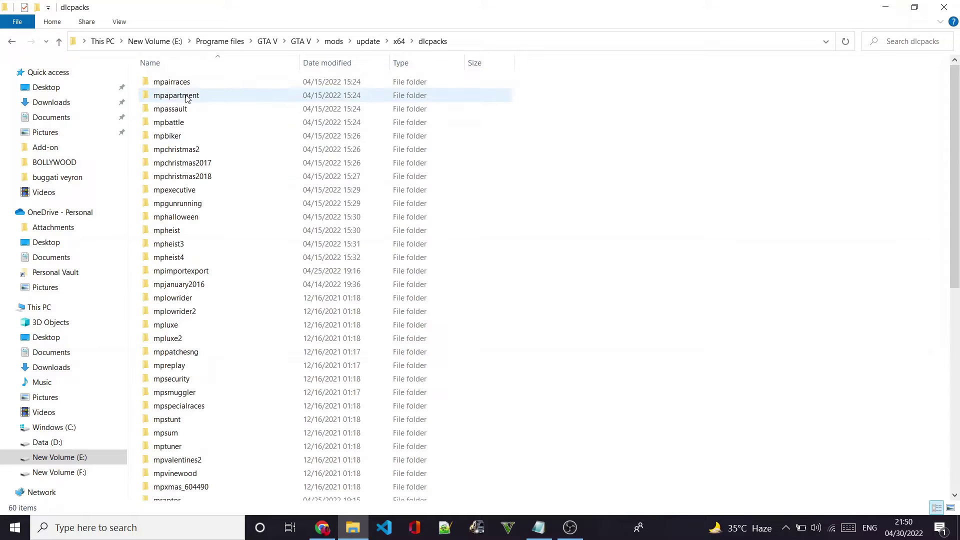
pyautogui.rightClick(693, 116)
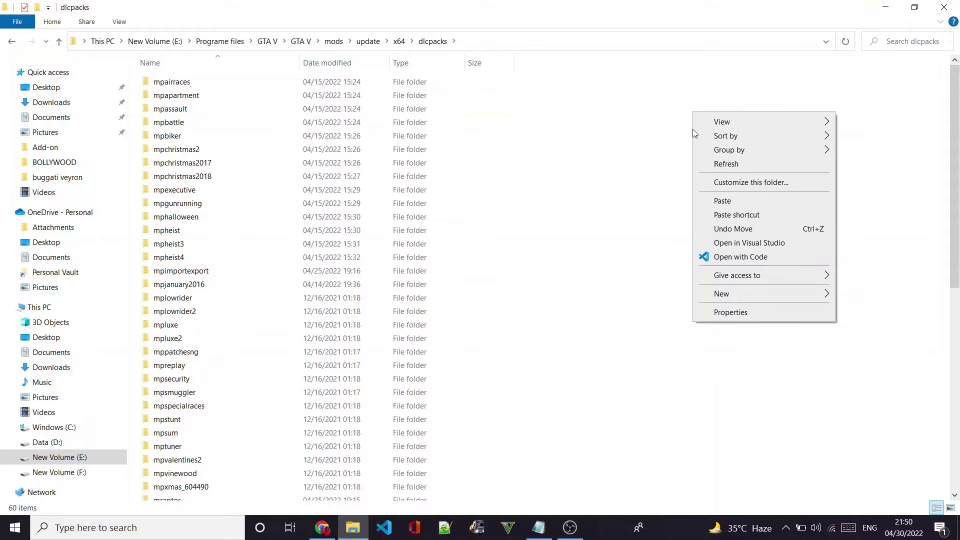
pyautogui.click(716, 202)
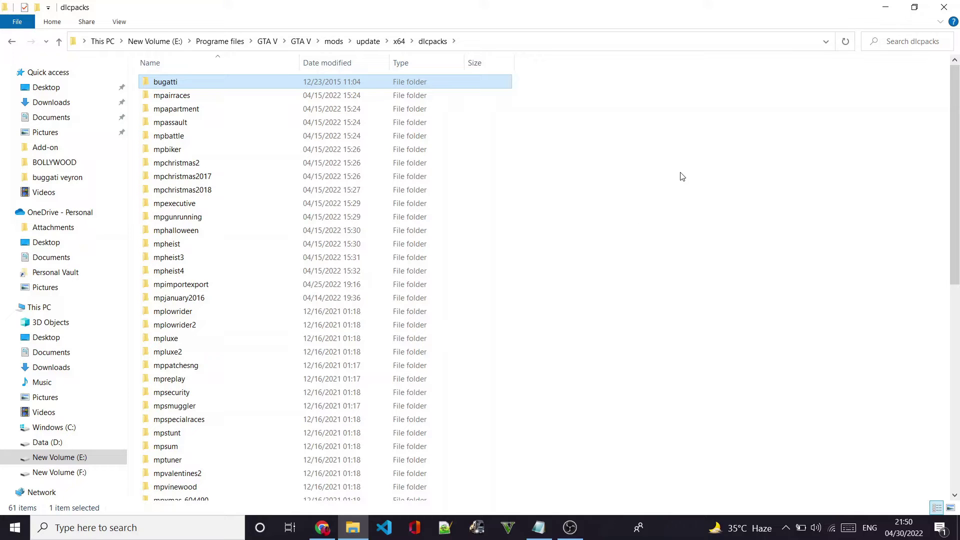
pyautogui.rightClick(682, 177)
pyautogui.click(712, 222)
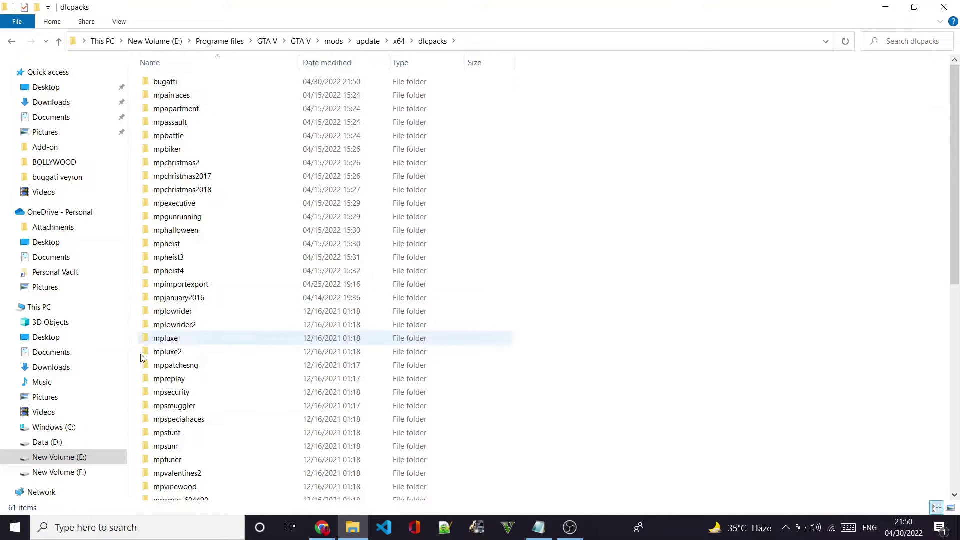
# Step: Go back to the extracted mod's Add-on folder on New Volume (F:) and look inside its dlc folder
pyautogui.click(99, 474)
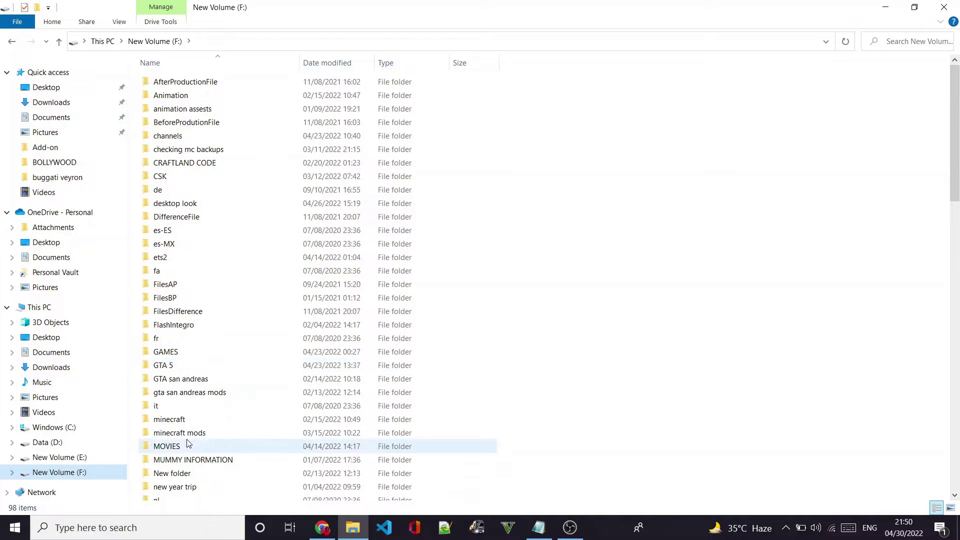
pyautogui.doubleClick(176, 366)
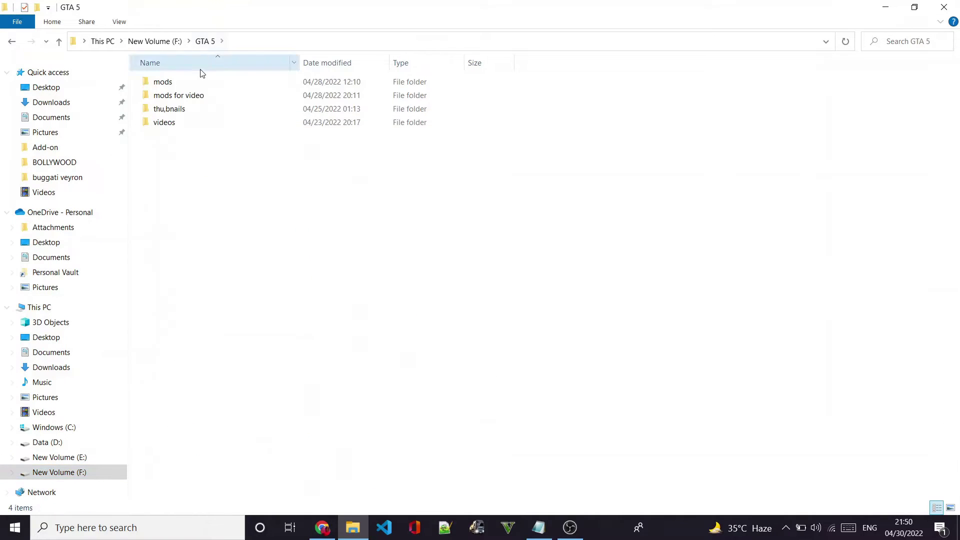
pyautogui.doubleClick(193, 96)
pyautogui.doubleClick(191, 86)
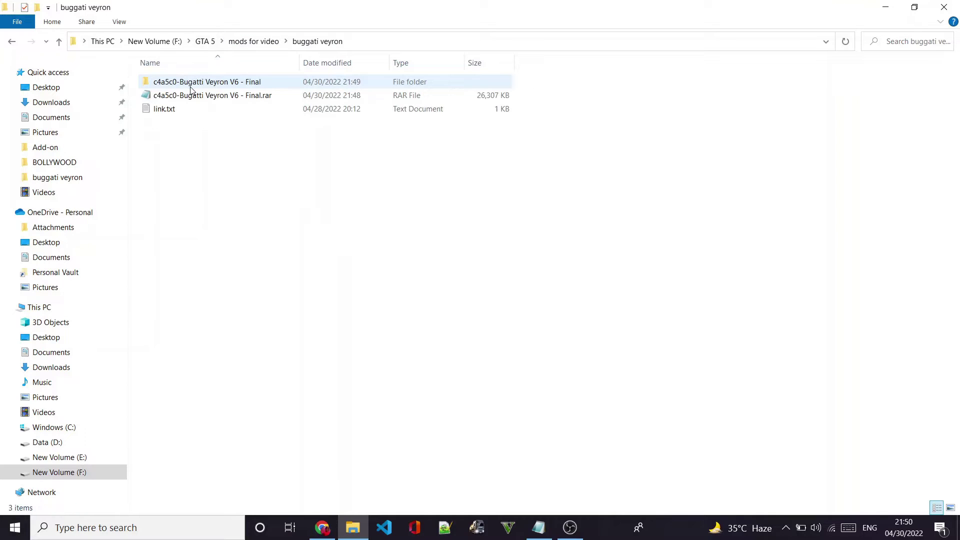
pyautogui.doubleClick(214, 83)
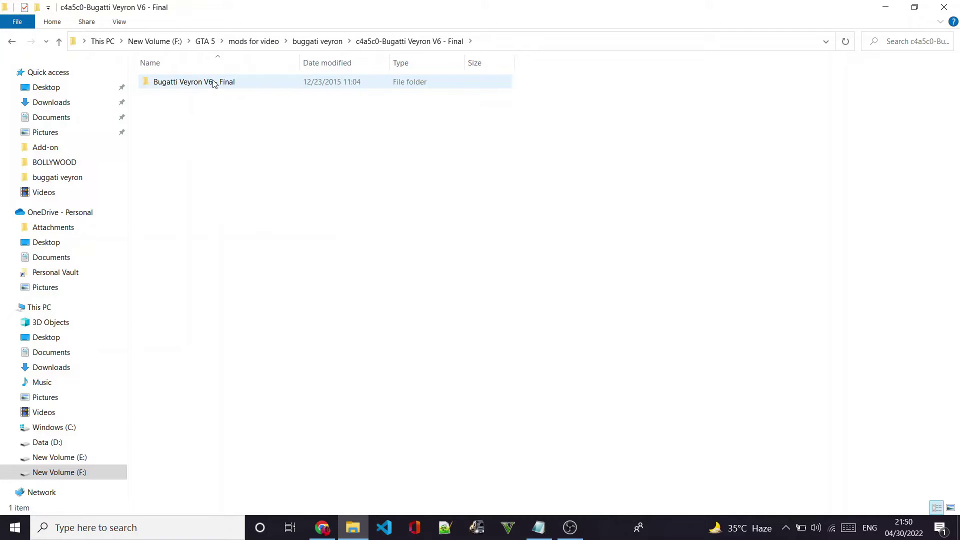
pyautogui.doubleClick(213, 83)
pyautogui.doubleClick(206, 82)
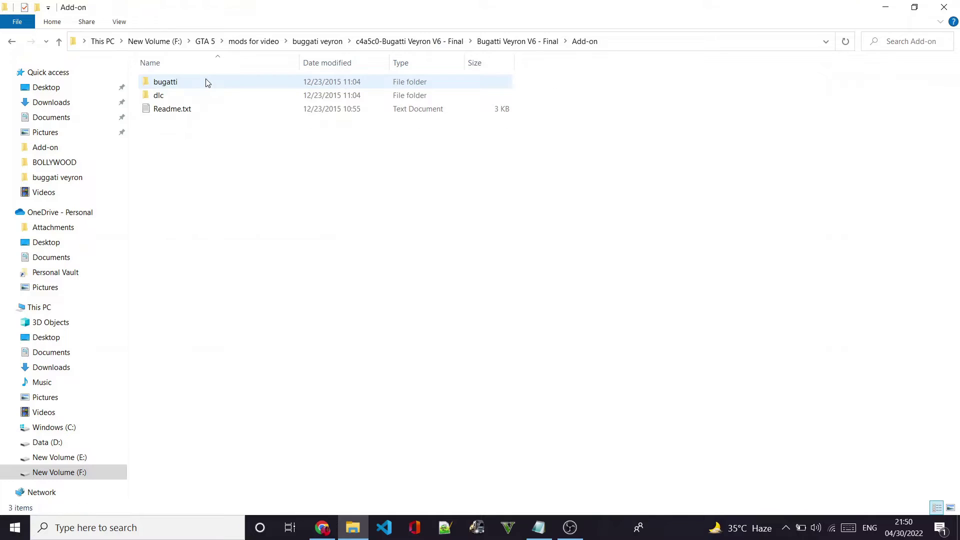
pyautogui.doubleClick(193, 95)
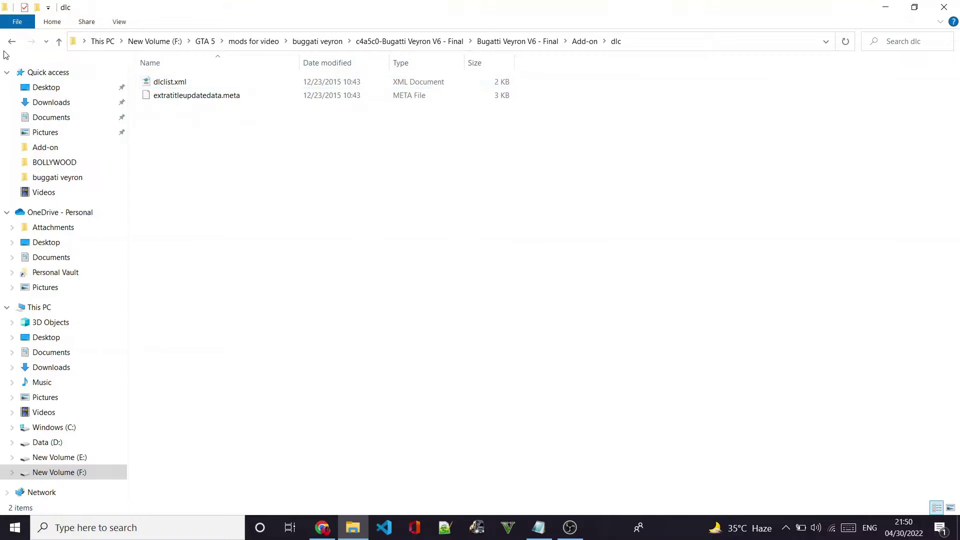
pyautogui.click(10, 42)
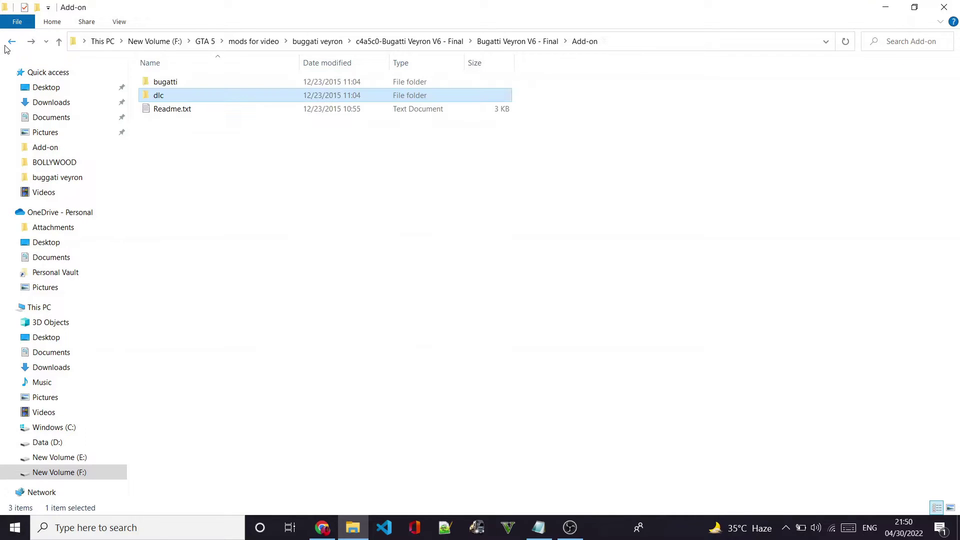
pyautogui.rightClick(315, 207)
pyautogui.click(320, 291)
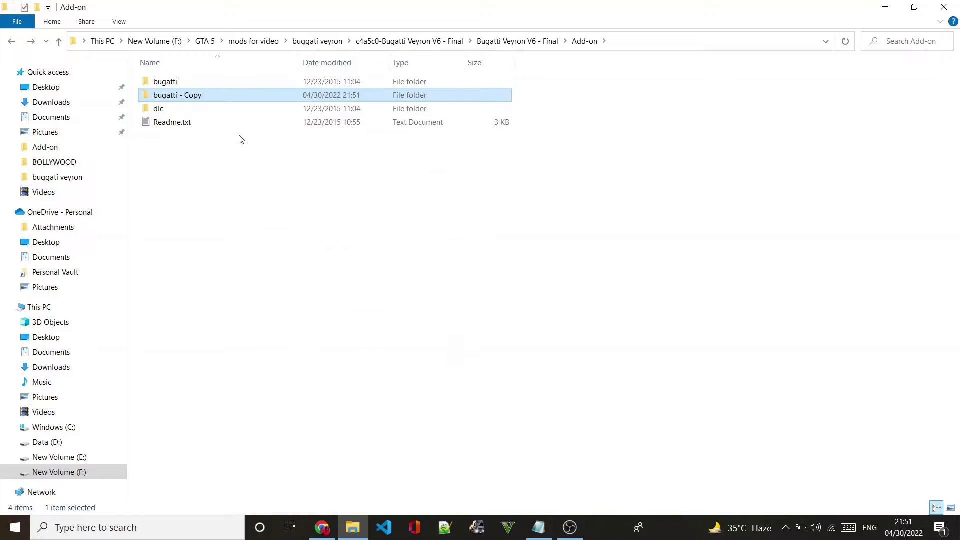
pyautogui.rightClick(193, 97)
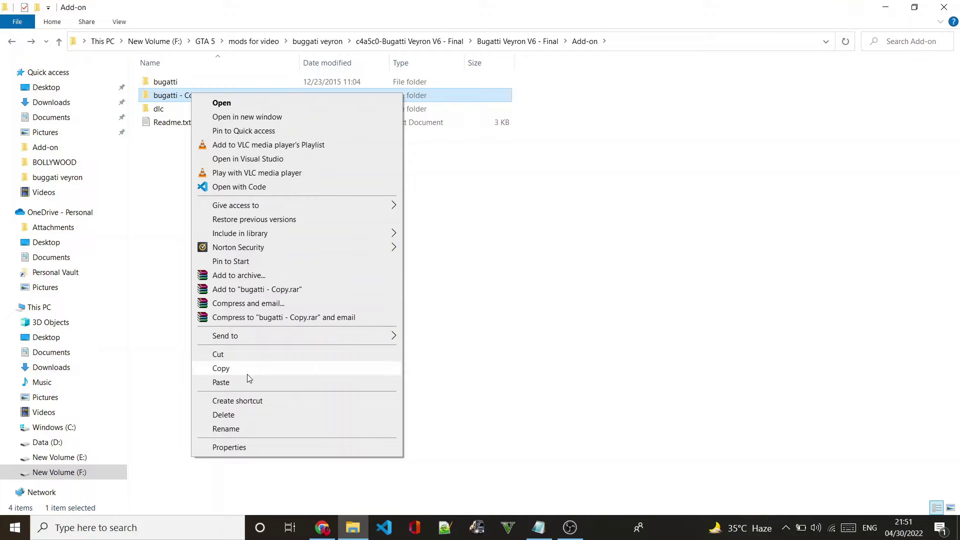
pyautogui.click(242, 415)
pyautogui.rightClick(258, 223)
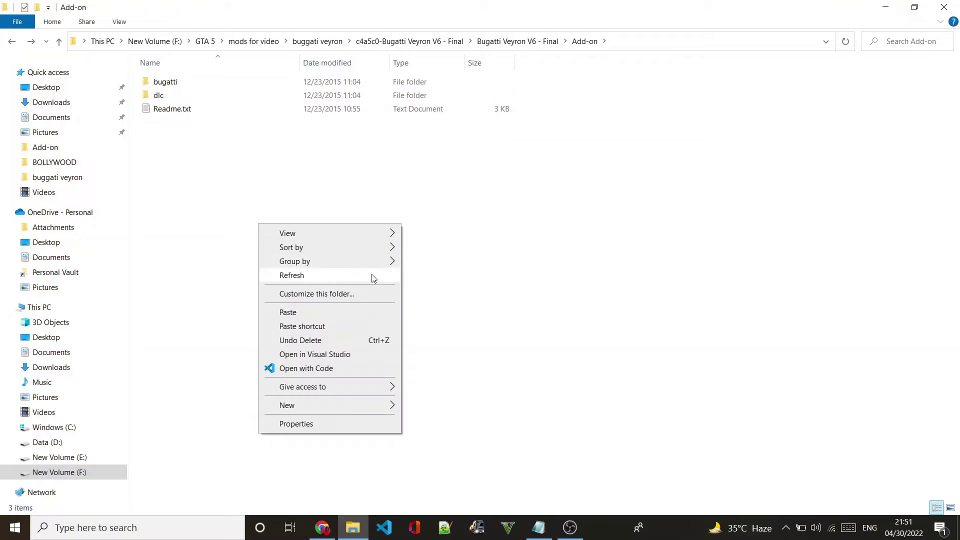
pyautogui.click(336, 279)
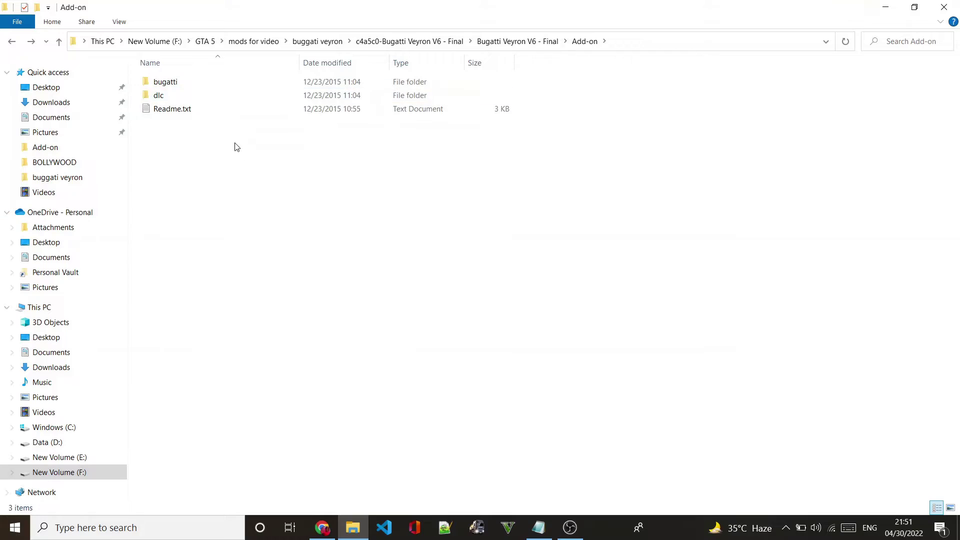
# Step: Minimize the file explorer and browser windows and refresh the desktop
pyautogui.click(894, 5)
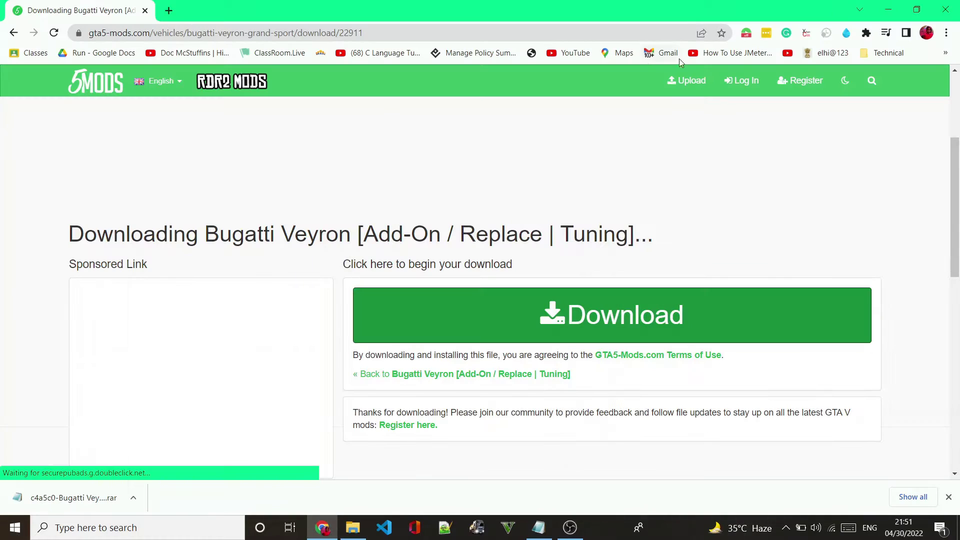
pyautogui.click(896, 5)
pyautogui.rightClick(521, 24)
pyautogui.click(549, 63)
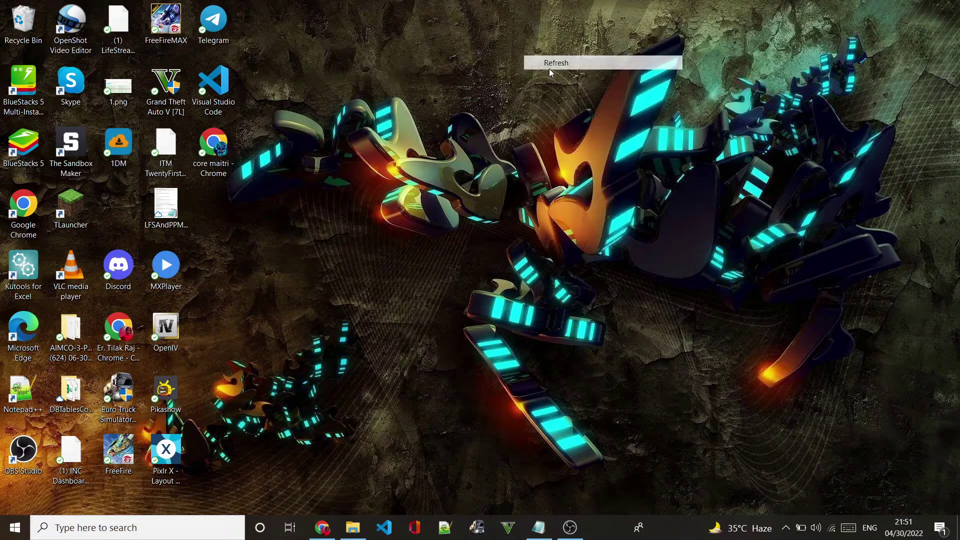
pyautogui.rightClick(427, 83)
pyautogui.click(482, 118)
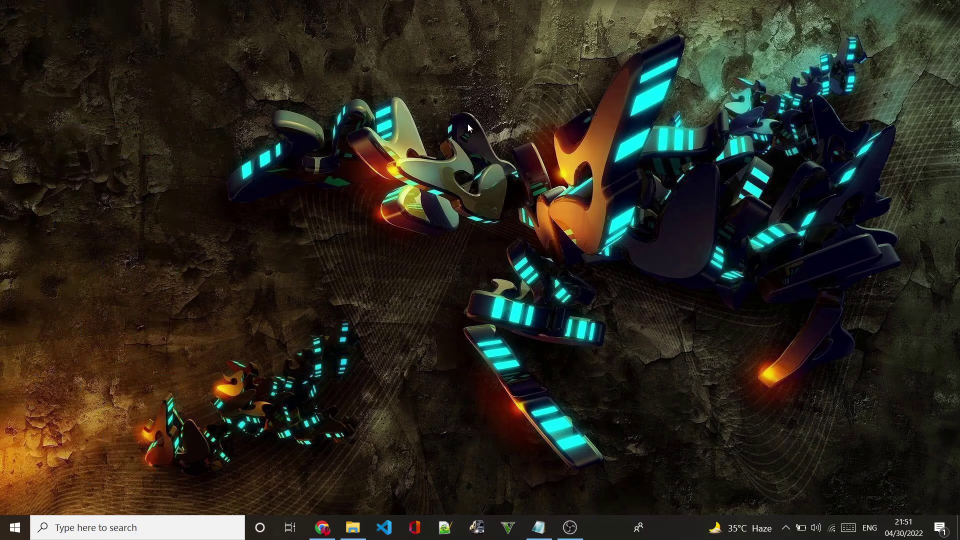
# Step: Launch OpenIV from the desktop and choose the Windows version of Grand Theft Auto V
pyautogui.click(165, 326)
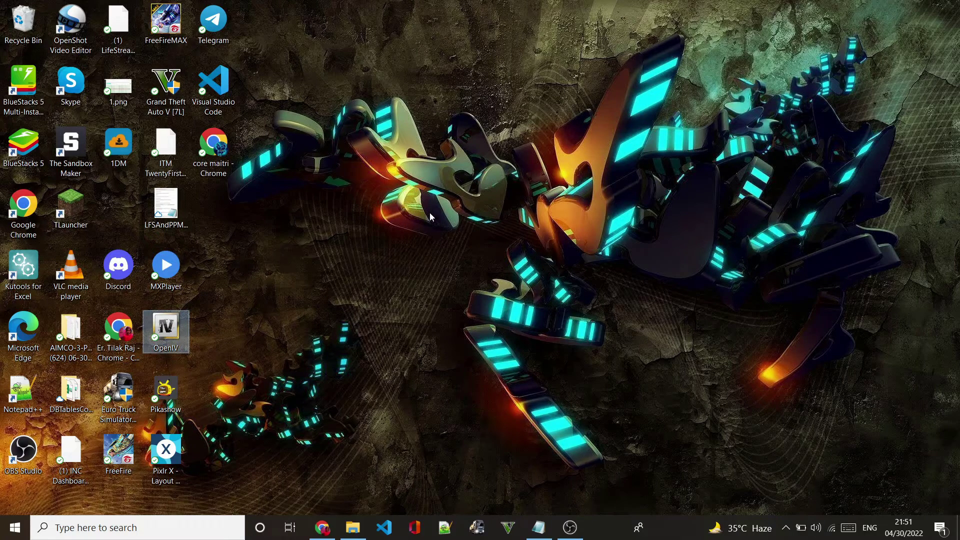
pyautogui.press('Return')
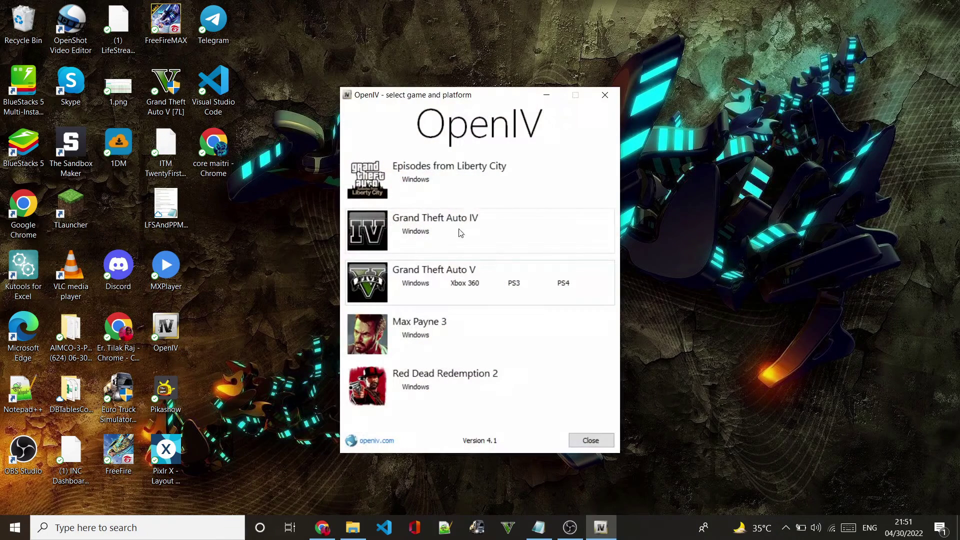
pyautogui.click(415, 283)
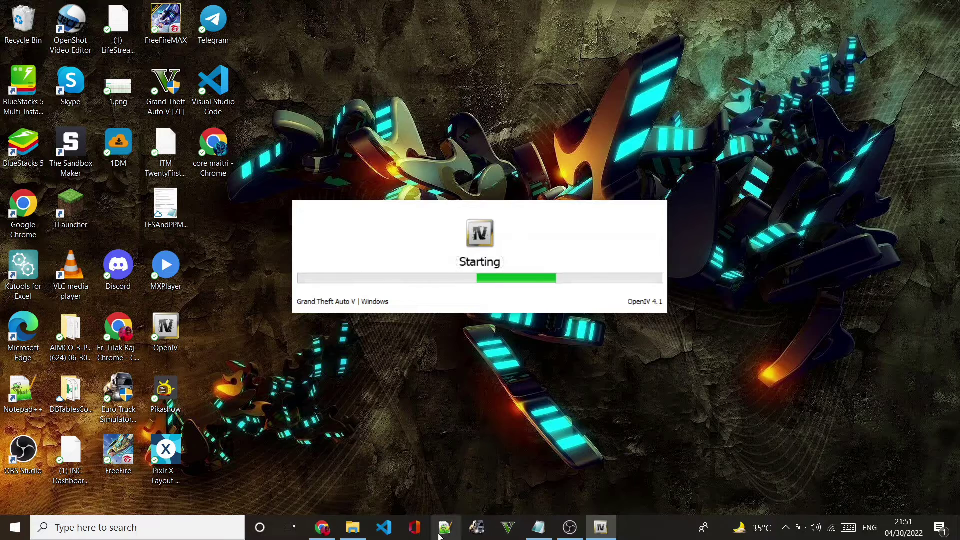
# Step: Read the add-on installation instructions in the mod's Readme.txt, including the lines for dlclist.xml and extratitleupdatedata.meta, and minimize it
pyautogui.click(353, 528)
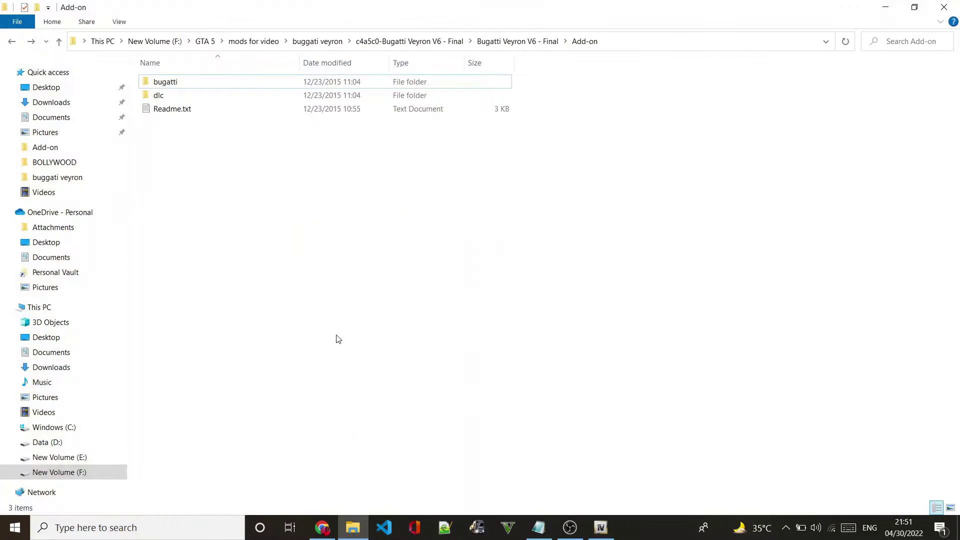
pyautogui.doubleClick(161, 111)
pyautogui.scroll(-6, 507, 177)
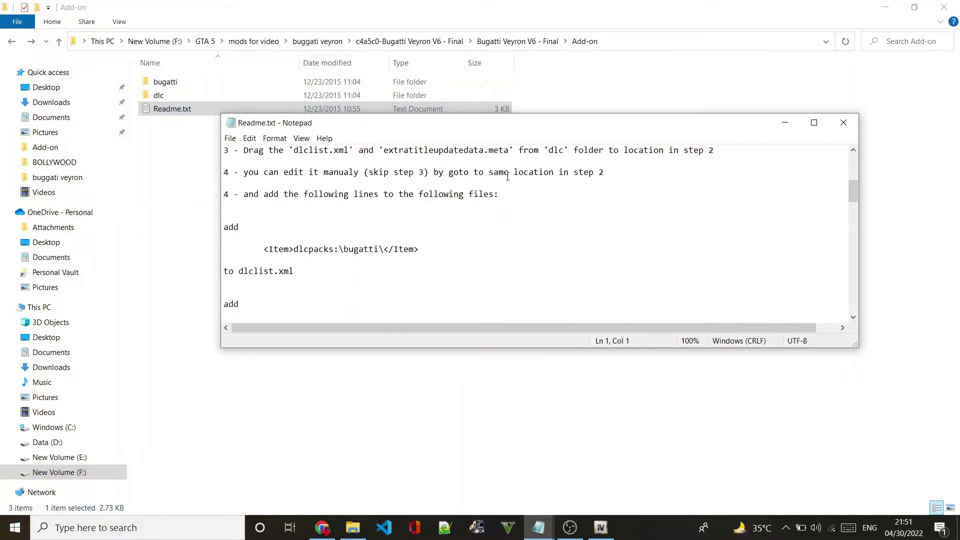
pyautogui.scroll(2, 507, 176)
pyautogui.scroll(-7, 508, 176)
pyautogui.scroll(9, 472, 230)
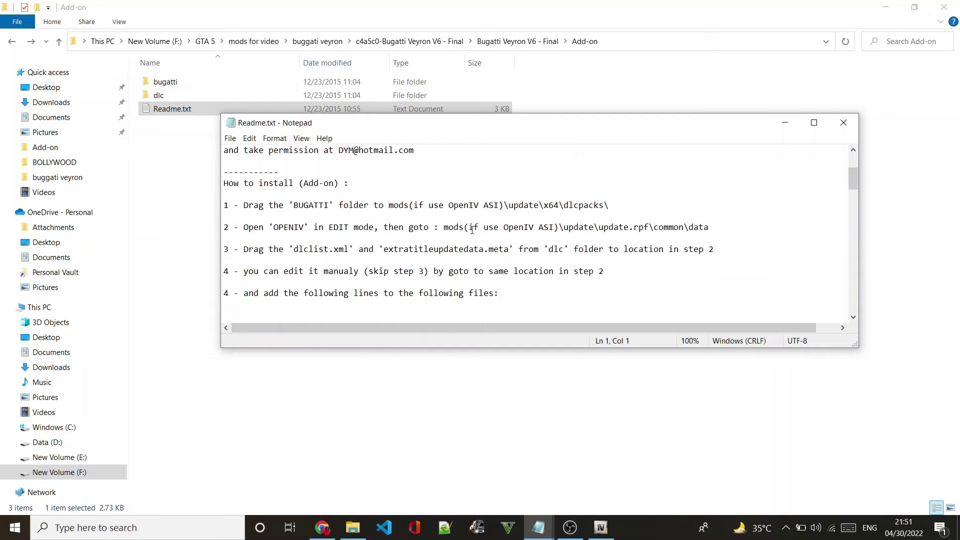
pyautogui.scroll(3, 472, 230)
pyautogui.scroll(-14, 326, 172)
pyautogui.scroll(6, 412, 206)
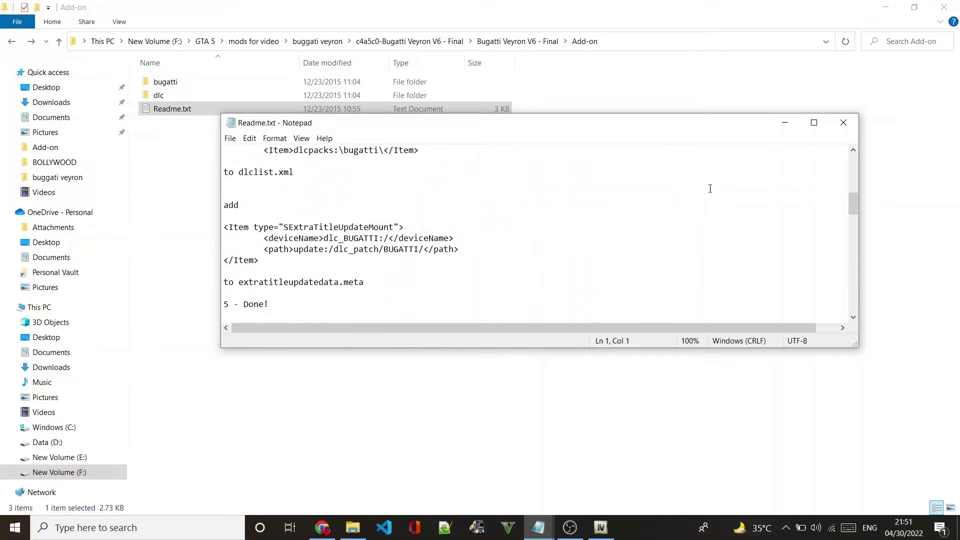
pyautogui.click(785, 123)
# Step: Switch to OpenIV and turn on edit mode for the GTA V files, accepting the automatic-save warning
pyautogui.click(601, 528)
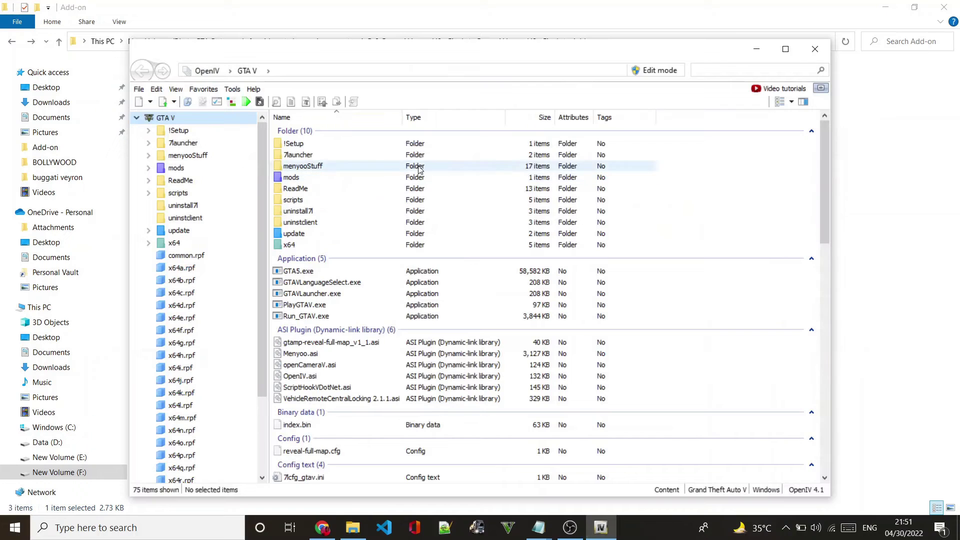
pyautogui.click(650, 74)
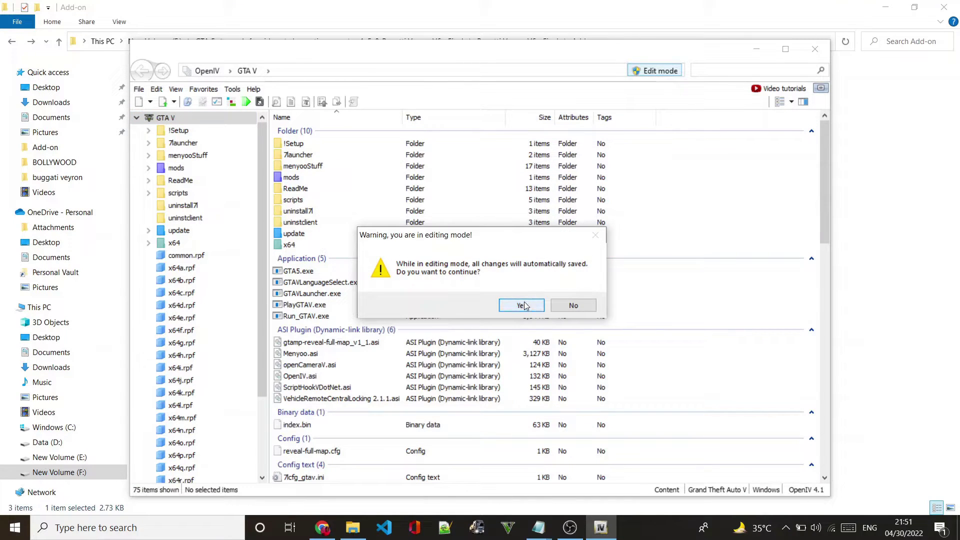
pyautogui.click(522, 305)
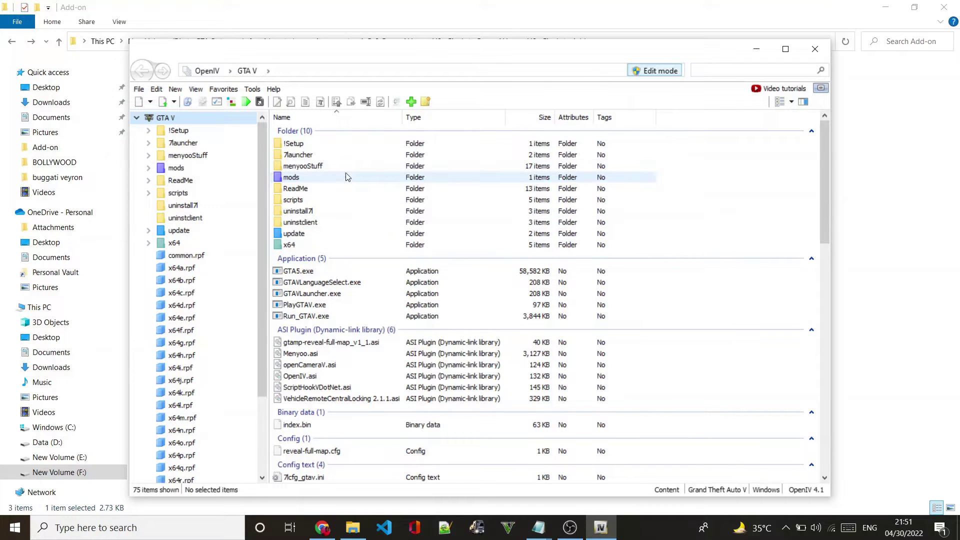
# Step: Browse to the mods\update\update.rpf\common\data folder and locate its XML text files
pyautogui.doubleClick(320, 178)
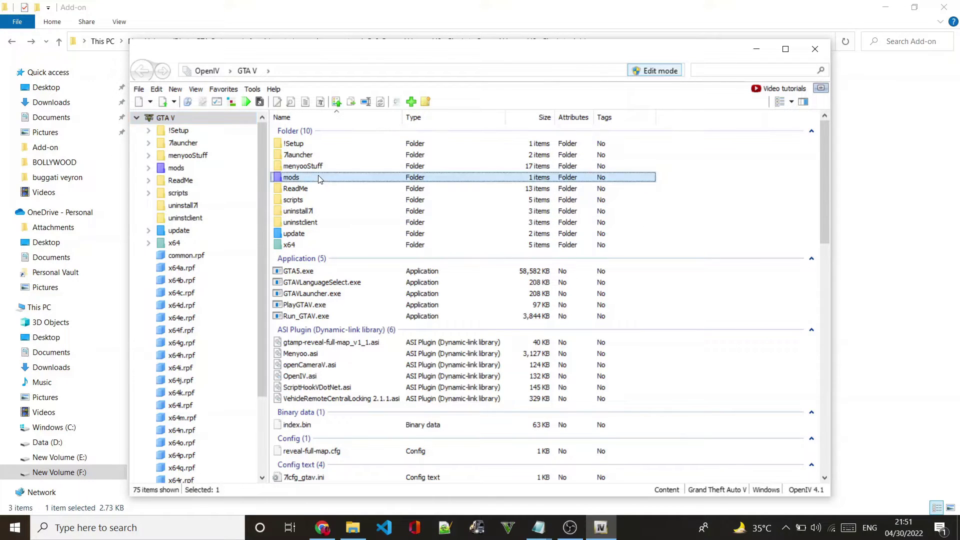
pyautogui.doubleClick(325, 146)
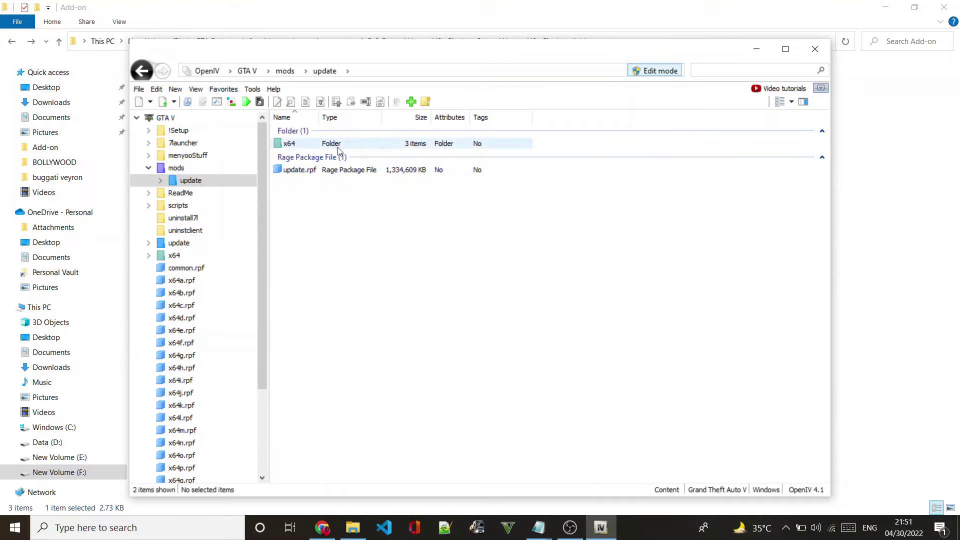
pyautogui.doubleClick(338, 172)
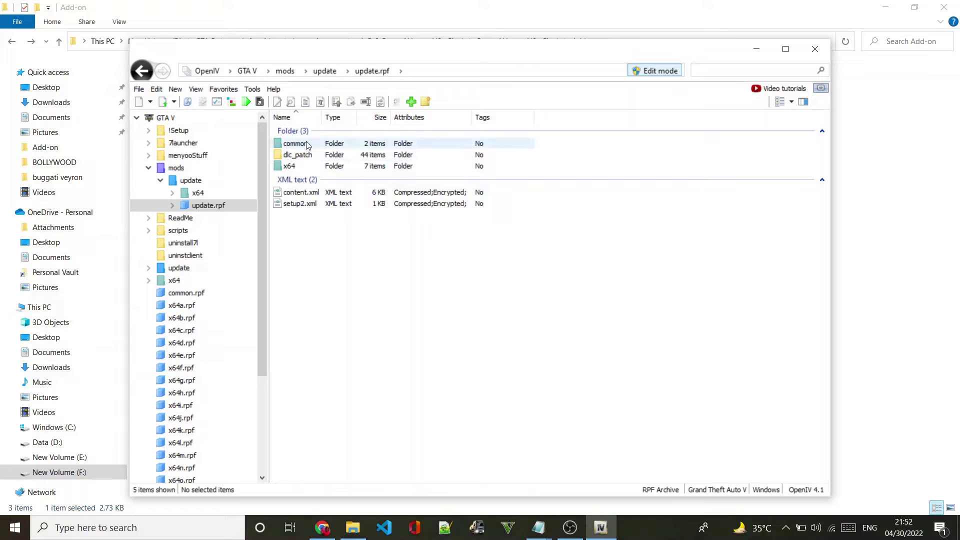
pyautogui.doubleClick(311, 145)
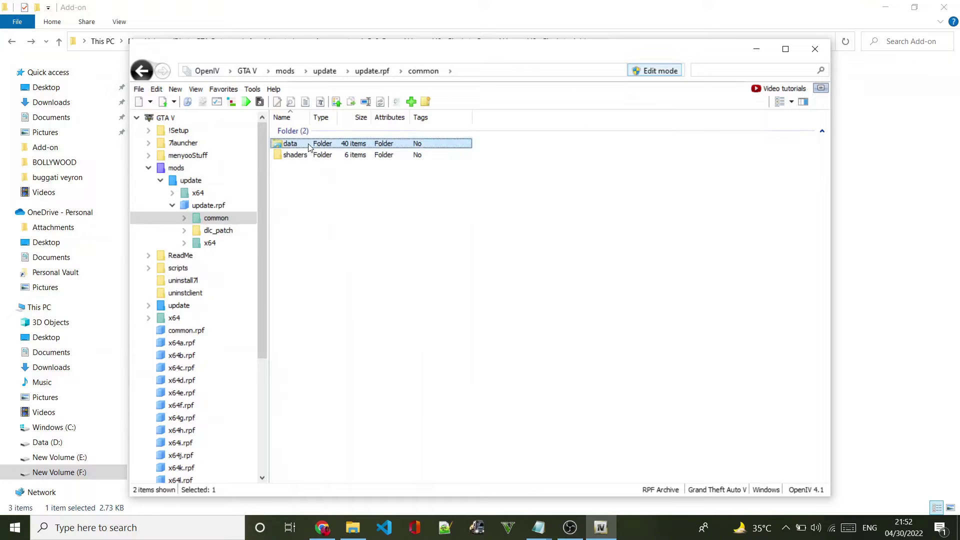
pyautogui.doubleClick(311, 145)
pyautogui.scroll(-5, 321, 175)
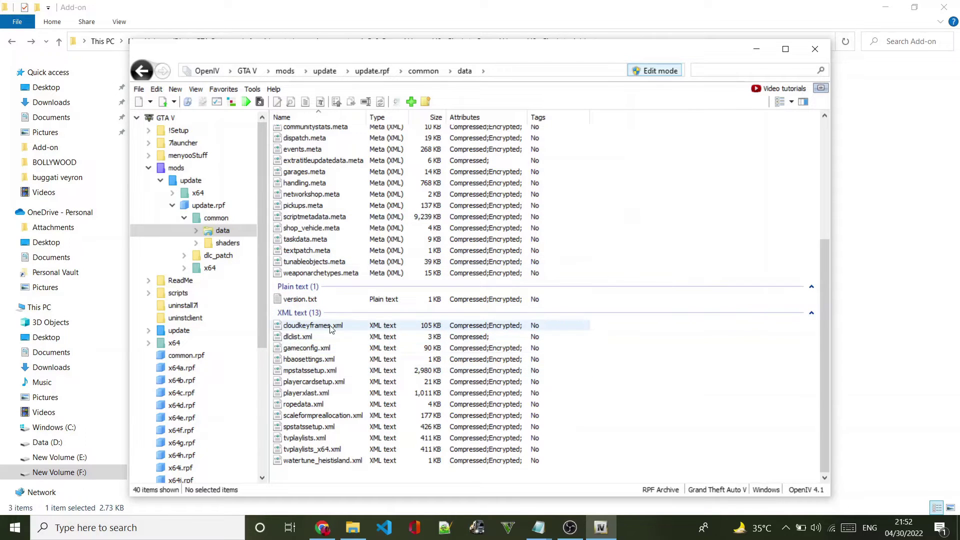
# Step: Inspect the dlcpacks entries at the end of dlclist.xml and close the file without changing it
pyautogui.click(307, 337)
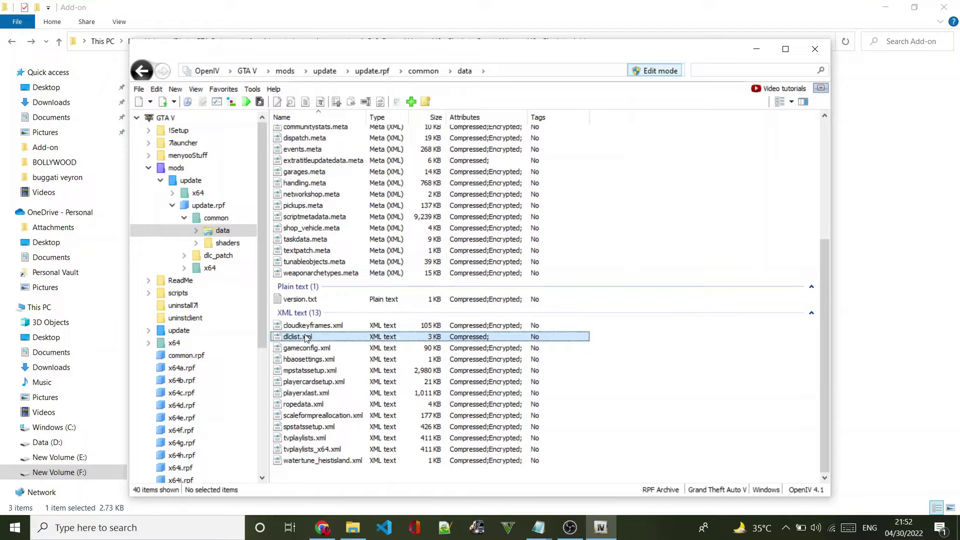
pyautogui.rightClick(307, 338)
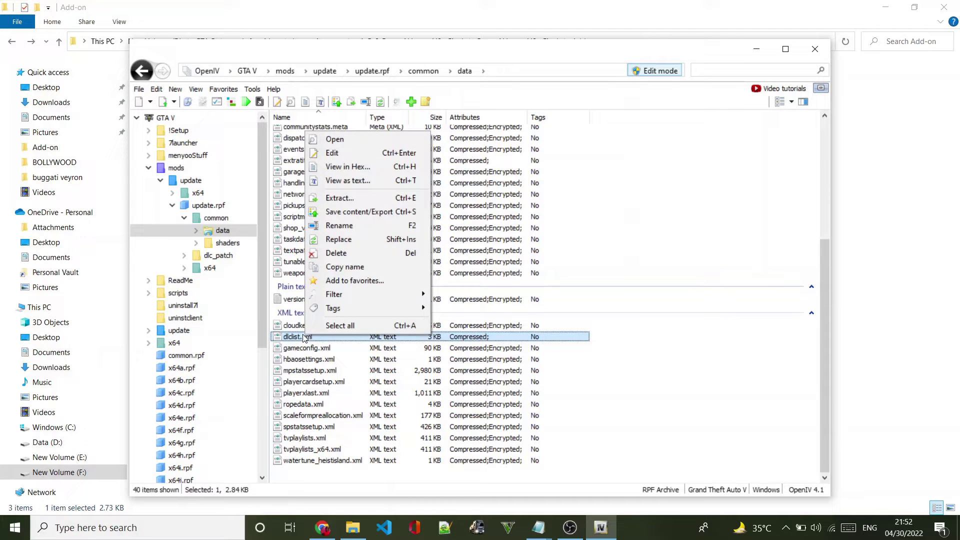
pyautogui.click(345, 152)
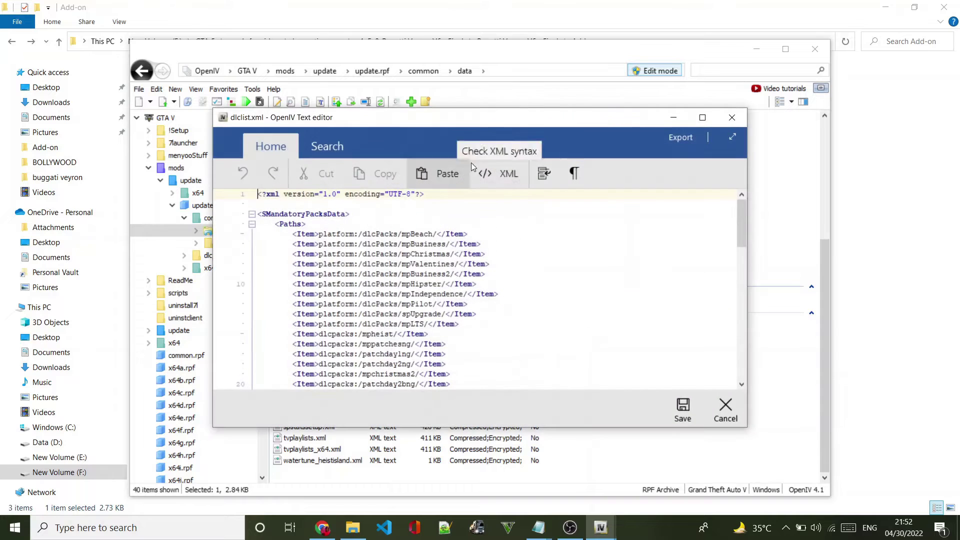
pyautogui.click(733, 119)
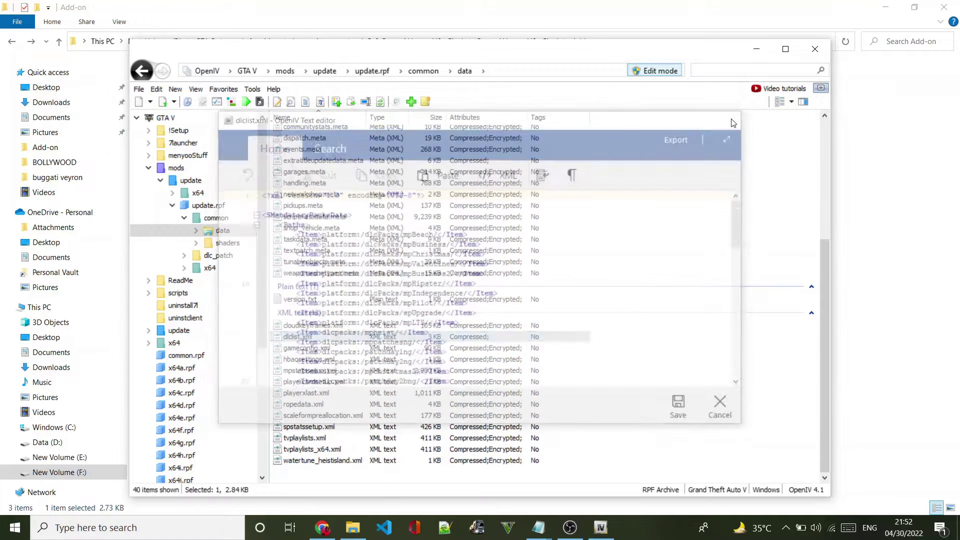
pyautogui.doubleClick(321, 336)
pyautogui.scroll(-4, 453, 267)
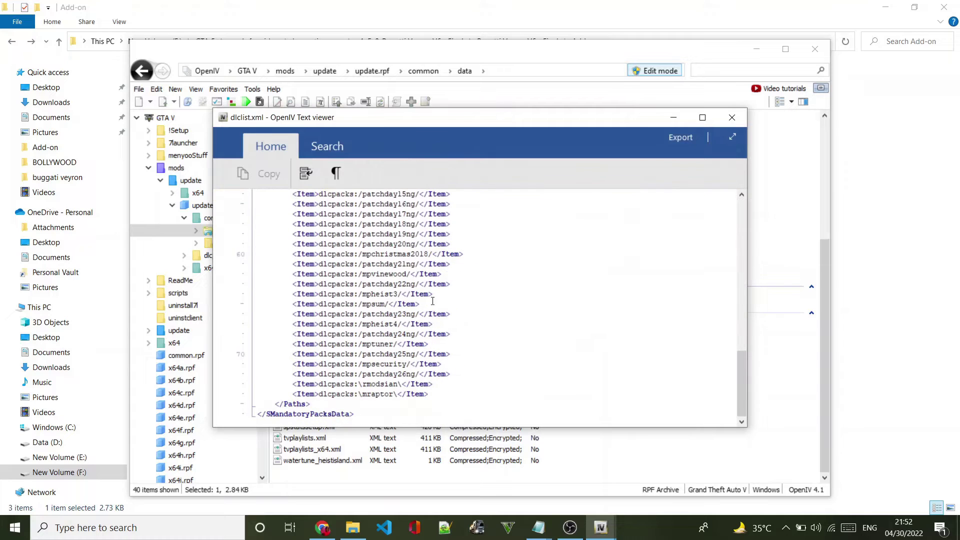
pyautogui.click(438, 394)
pyautogui.click(732, 117)
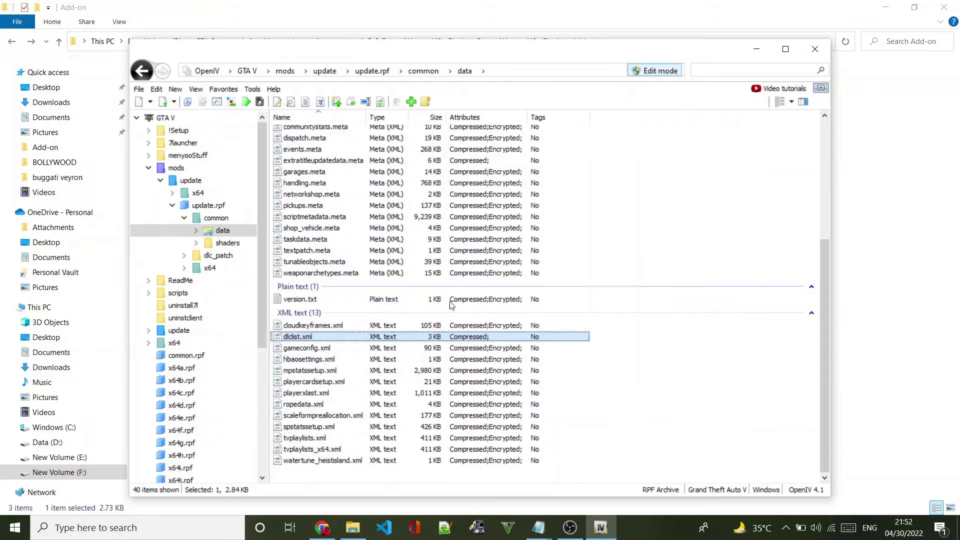
# Step: Open dlclist.xml for editing and add an empty line below the dlcpacks:\mraptor\ entry
pyautogui.rightClick(297, 339)
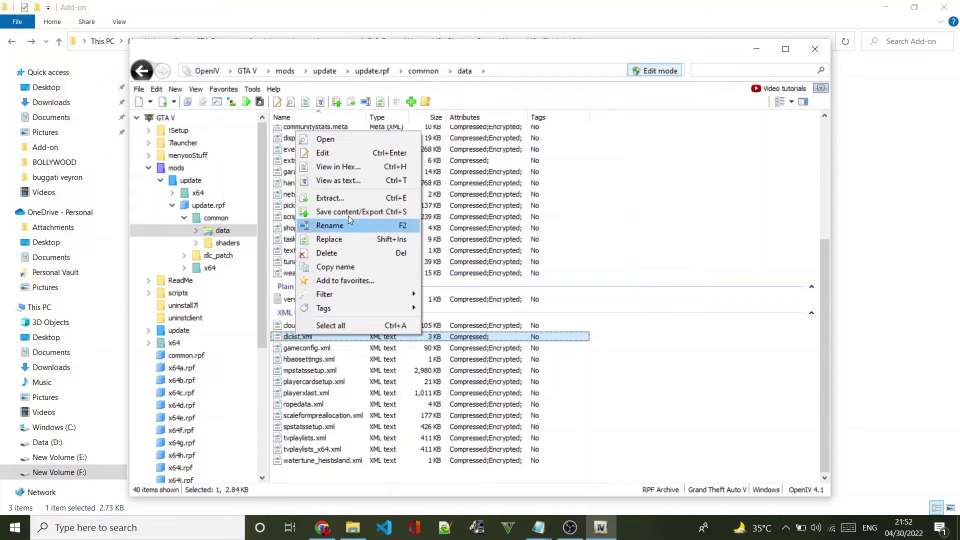
pyautogui.click(344, 152)
pyautogui.scroll(-18, 542, 255)
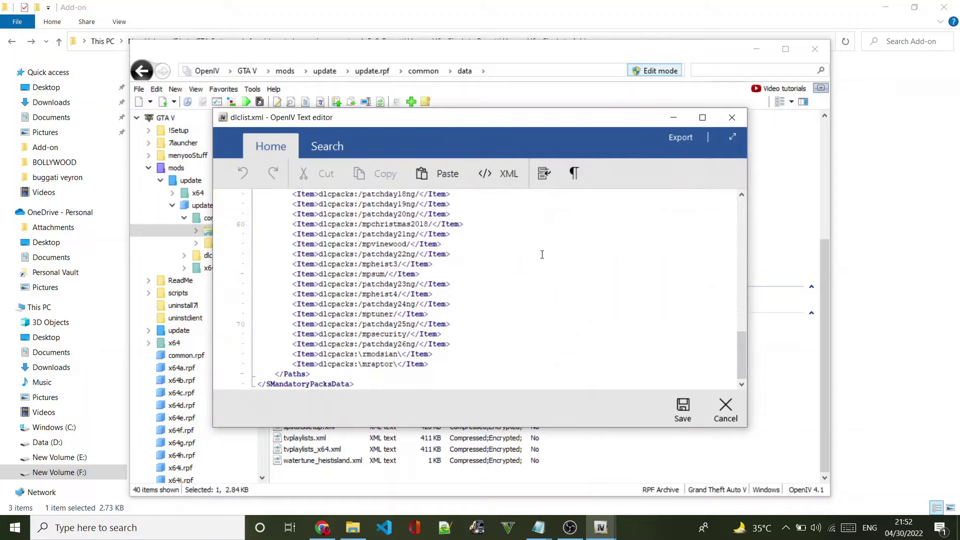
pyautogui.click(448, 364)
pyautogui.press('Return')
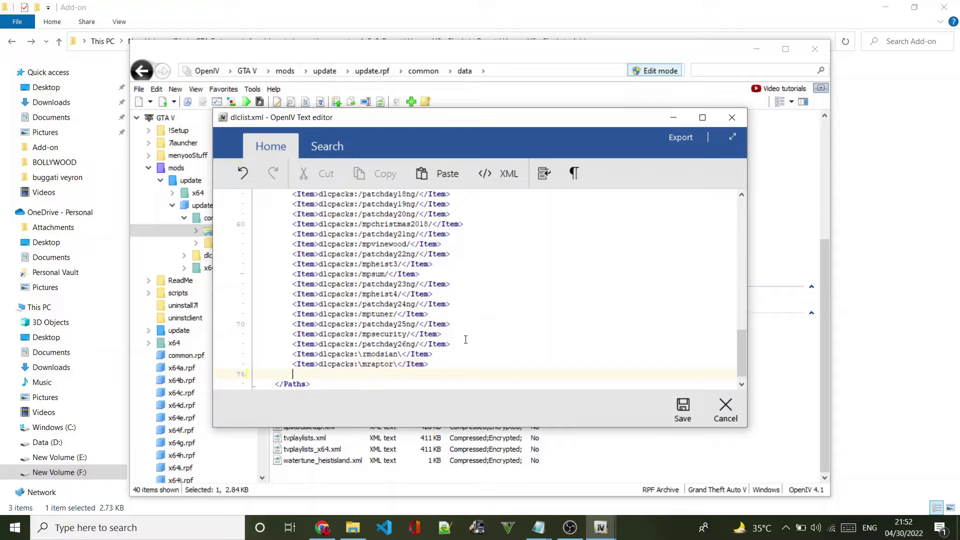
pyautogui.scroll(-1, 404, 310)
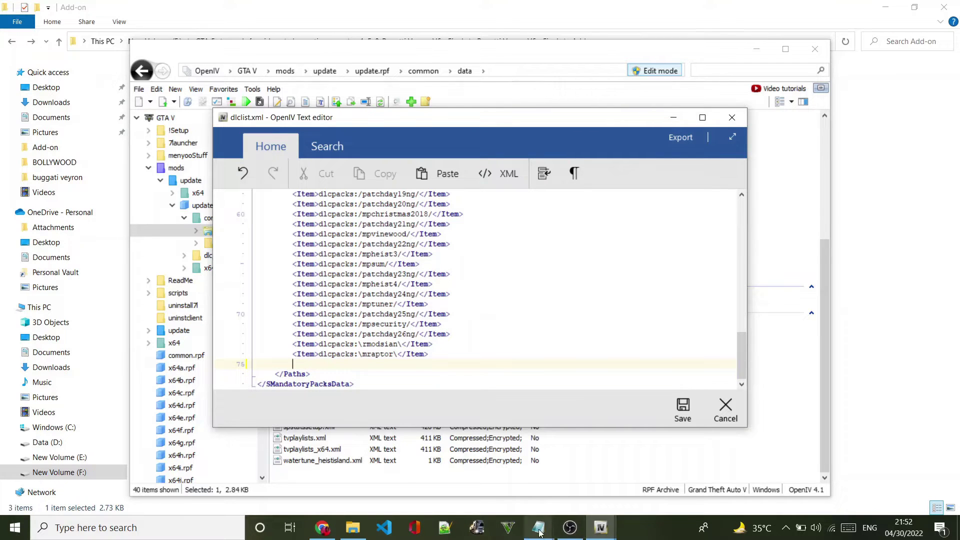
# Step: Copy <Item>dlcpacks:\bugatti\</Item> from Readme.txt into the empty line of dlclist.xml and save the file
pyautogui.moveTo(539, 534)
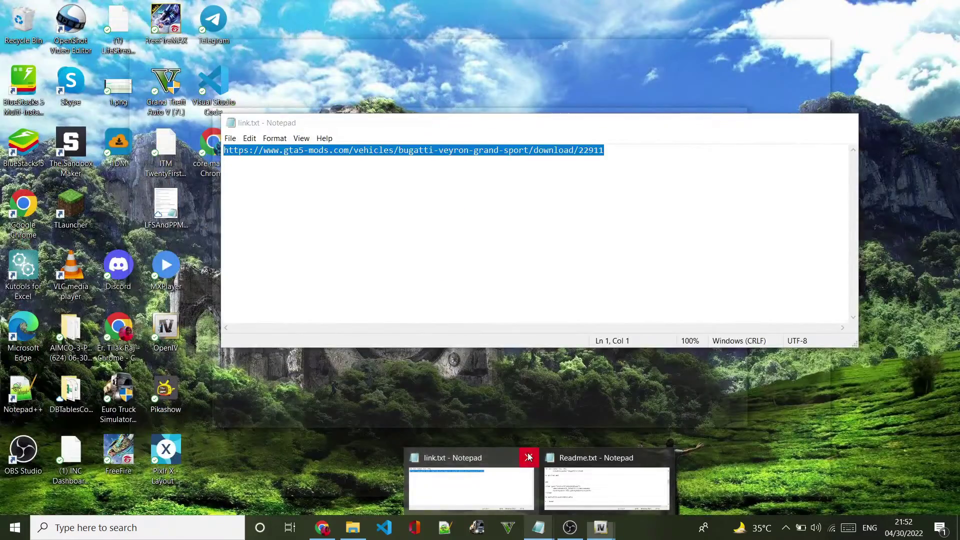
pyautogui.click(606, 488)
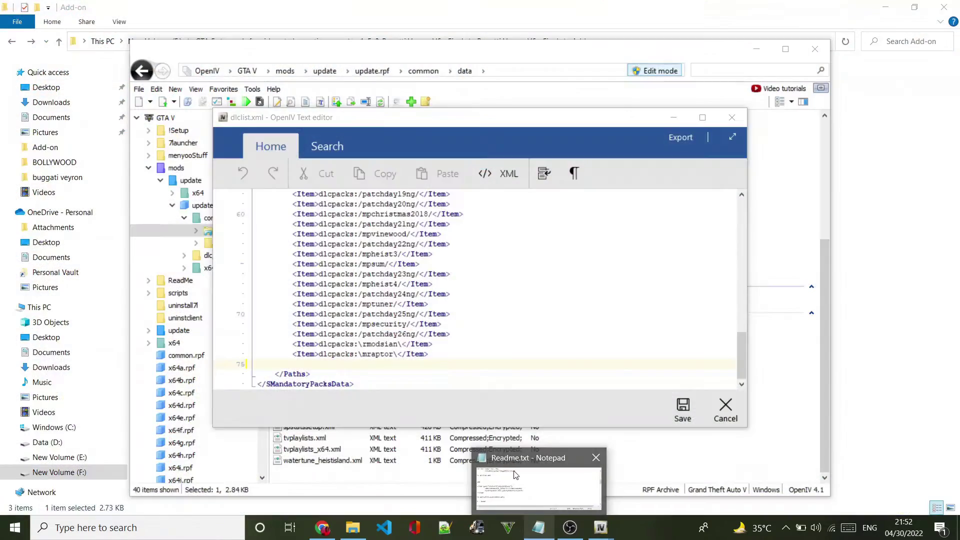
pyautogui.scroll(3, 303, 219)
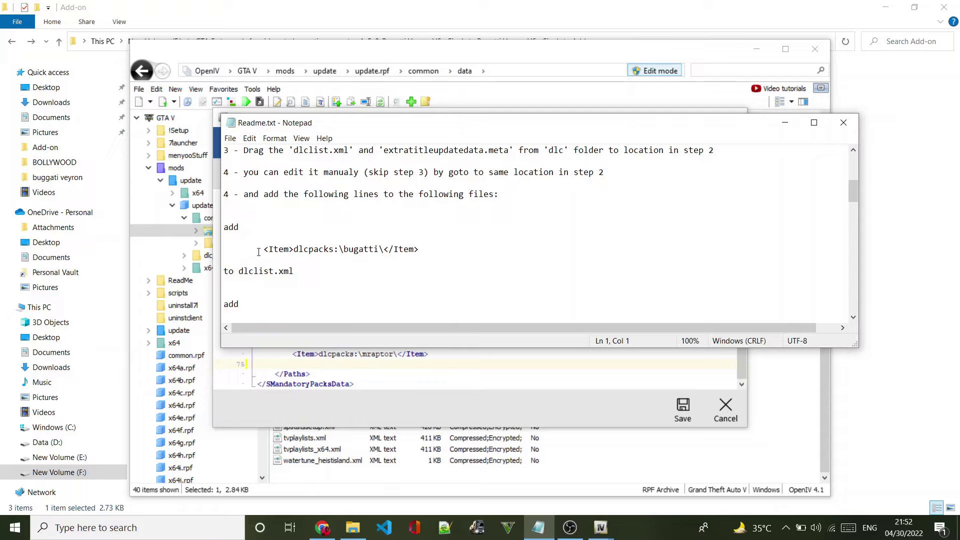
pyautogui.moveTo(265, 250); pyautogui.dragTo(441, 254)
pyautogui.hotkey('ctrl', 'c')
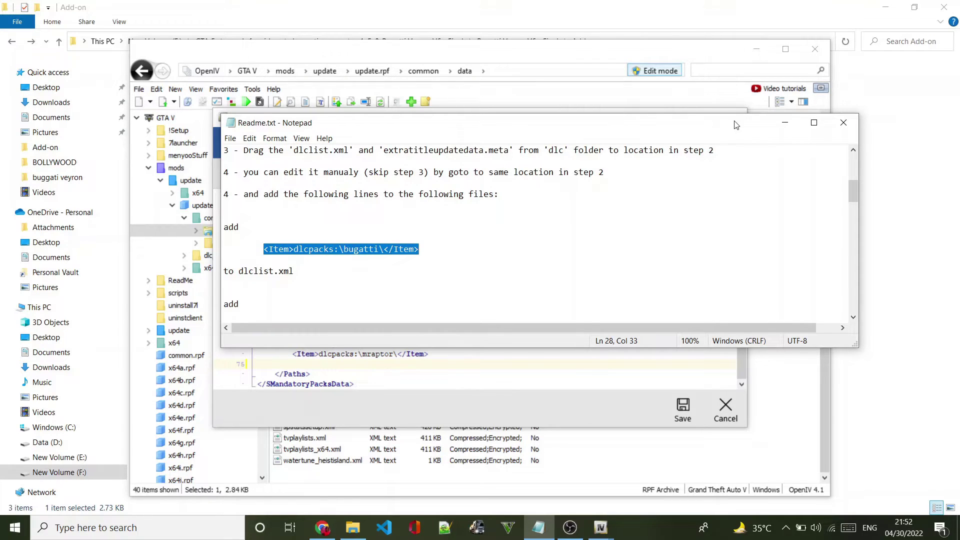
pyautogui.click(786, 122)
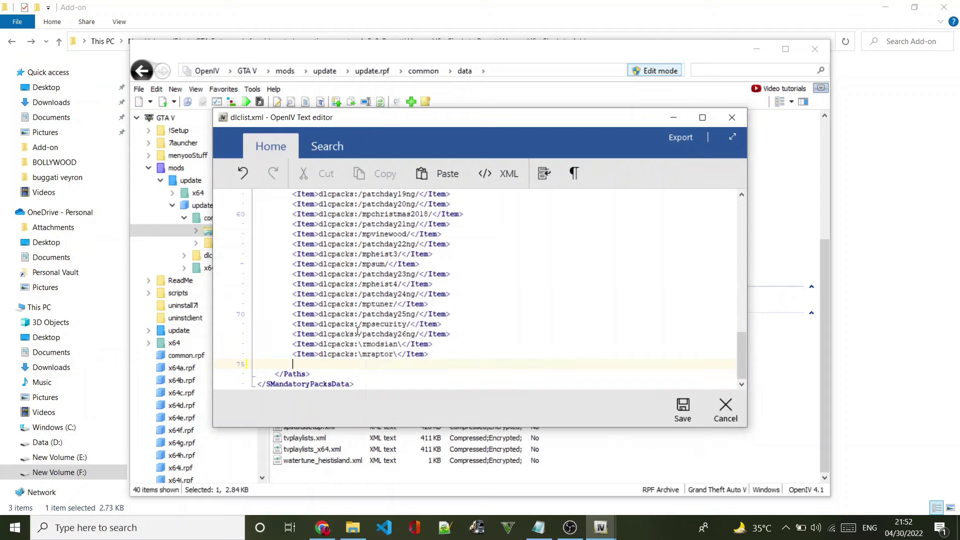
pyautogui.hotkey('ctrl', 'v')
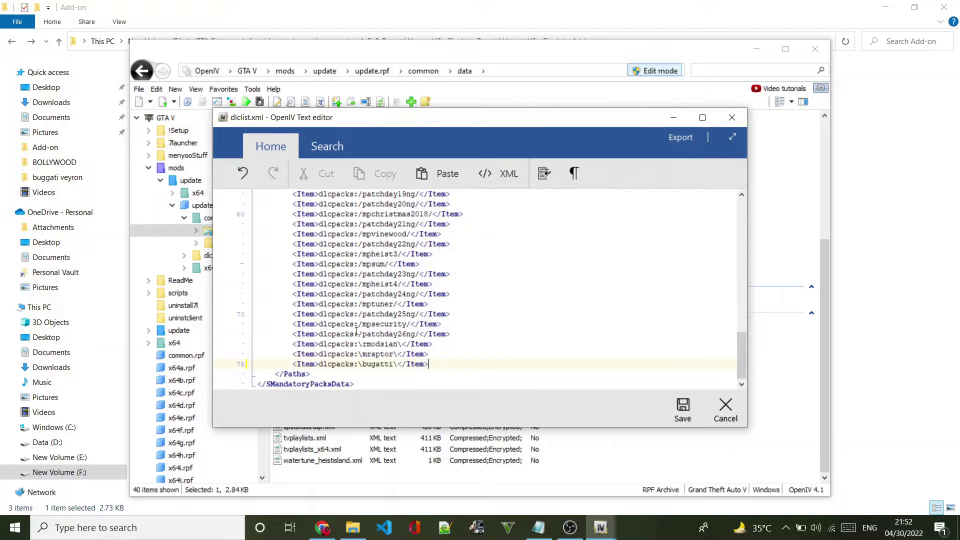
pyautogui.click(683, 410)
# Step: Open extratitleupdatedata.meta from the same data folder for editing
pyautogui.scroll(3, 377, 338)
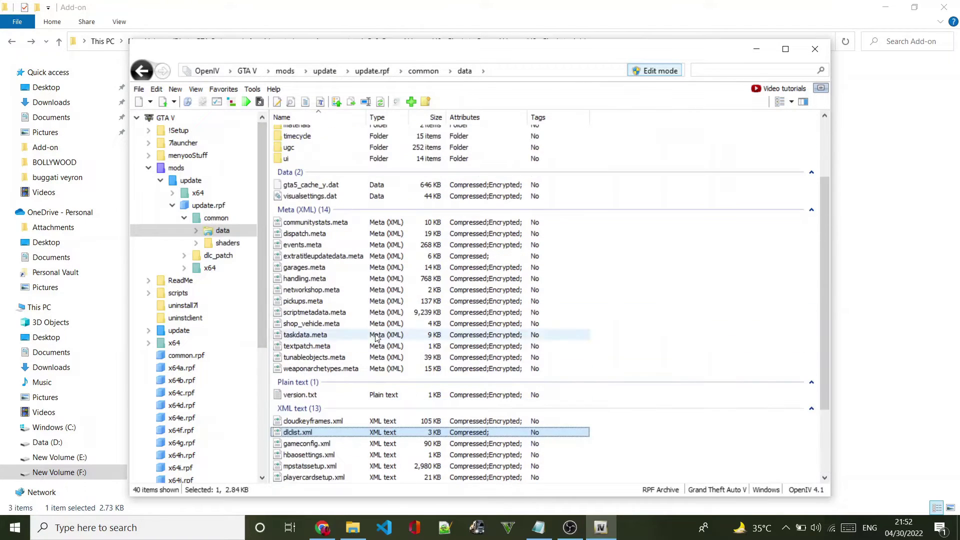
pyautogui.scroll(1, 376, 338)
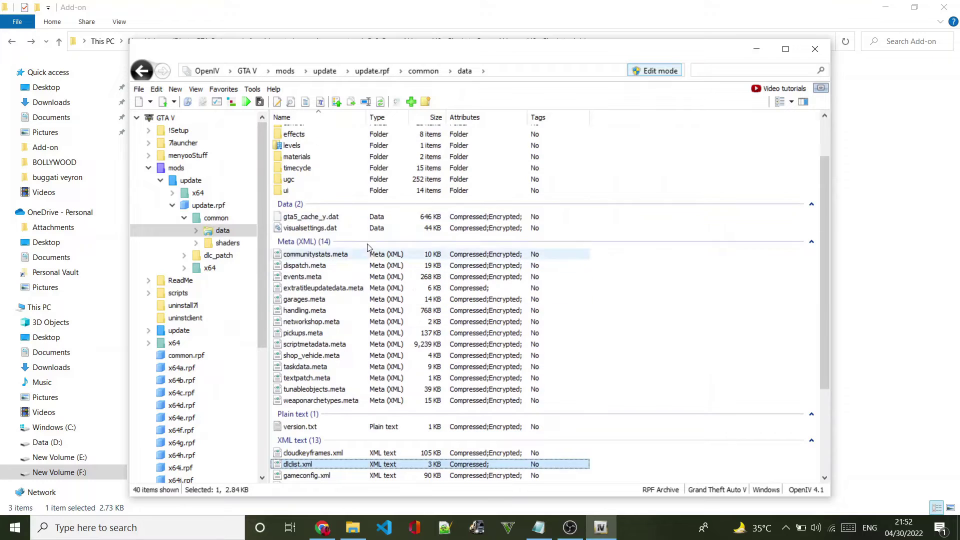
pyautogui.rightClick(334, 289)
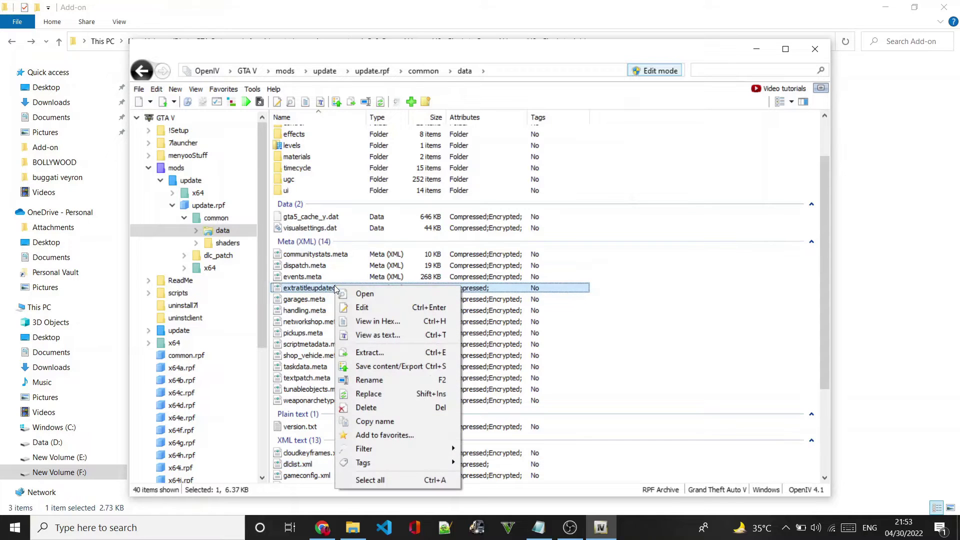
pyautogui.click(400, 307)
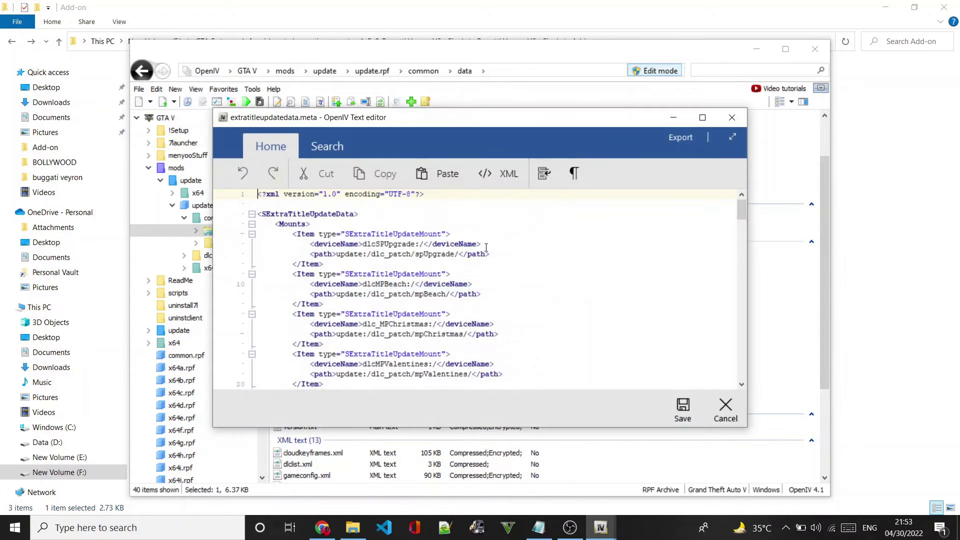
# Step: Add an empty line below the mpTuner item, just before the closing </Mounts> tag in extratitleupdatedata.meta
pyautogui.scroll(-20, 460, 241)
pyautogui.scroll(-20, 460, 241)
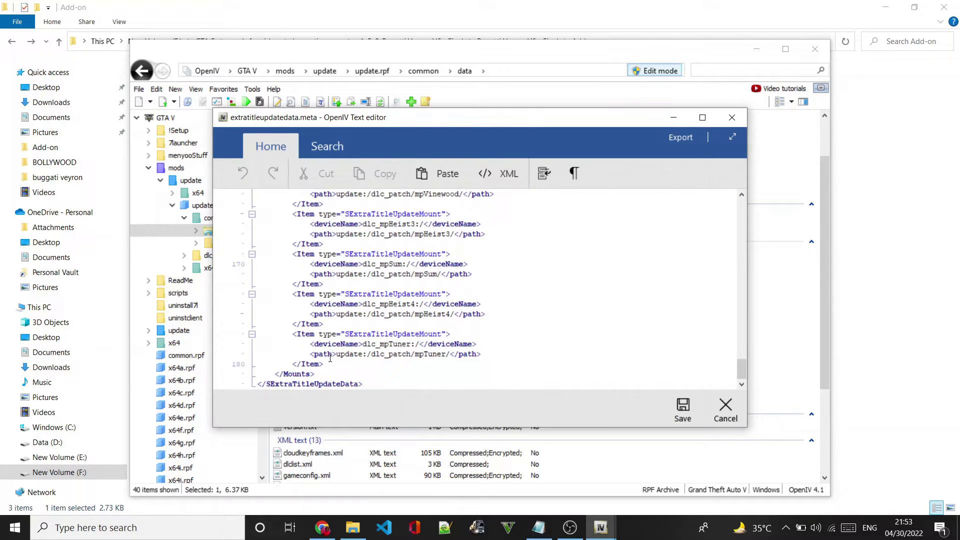
pyautogui.click(329, 365)
pyautogui.press('Return')
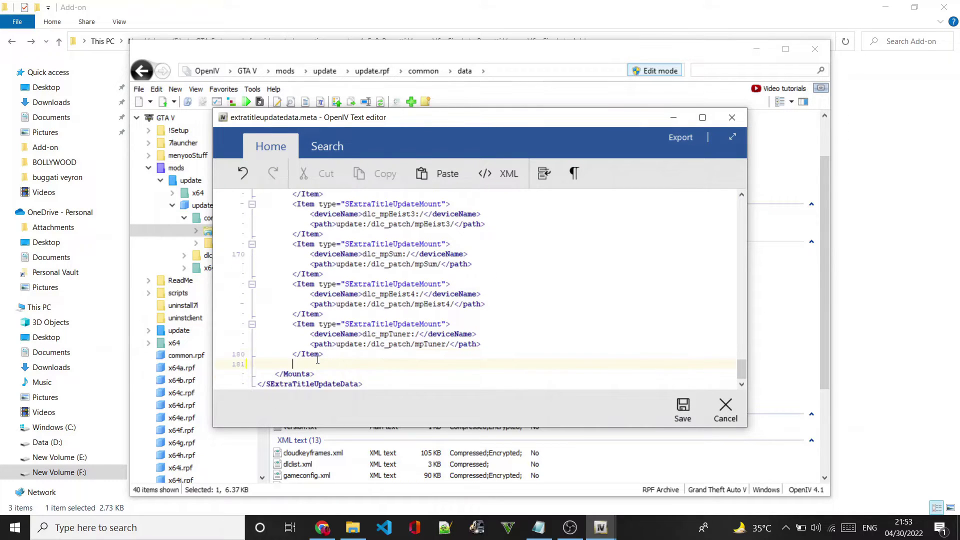
# Step: Copy the four-line SExtraTitleUpdateMount item for dlc_BUGATTI from Readme.txt into the empty line of extratitleupdatedata.meta
pyautogui.click(538, 528)
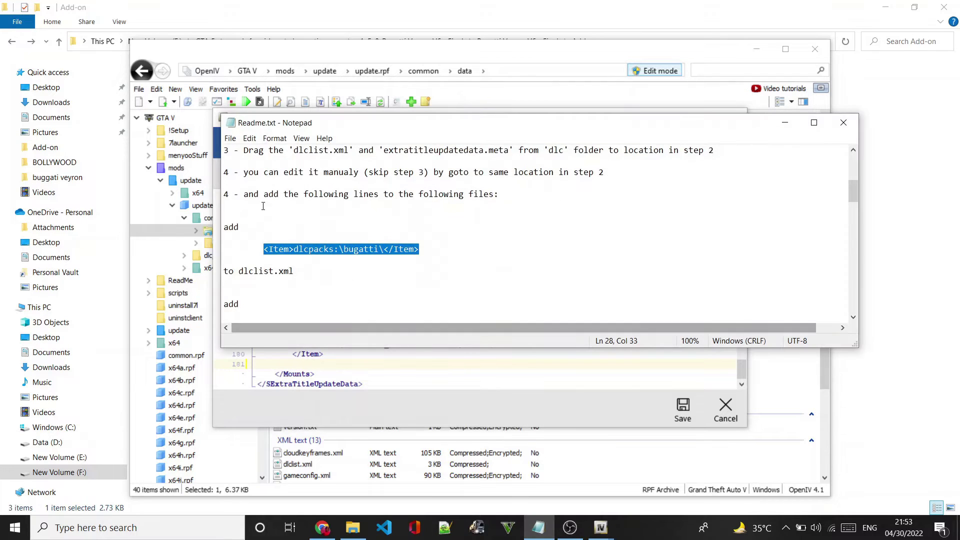
pyautogui.click(225, 227)
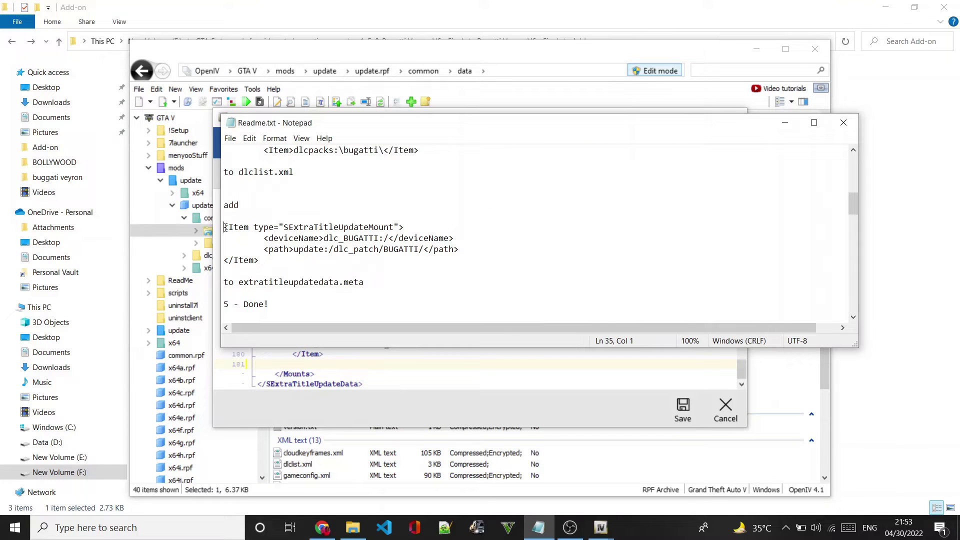
pyautogui.moveTo(225, 228); pyautogui.dragTo(341, 257)
pyautogui.hotkey('ctrl', 'c')
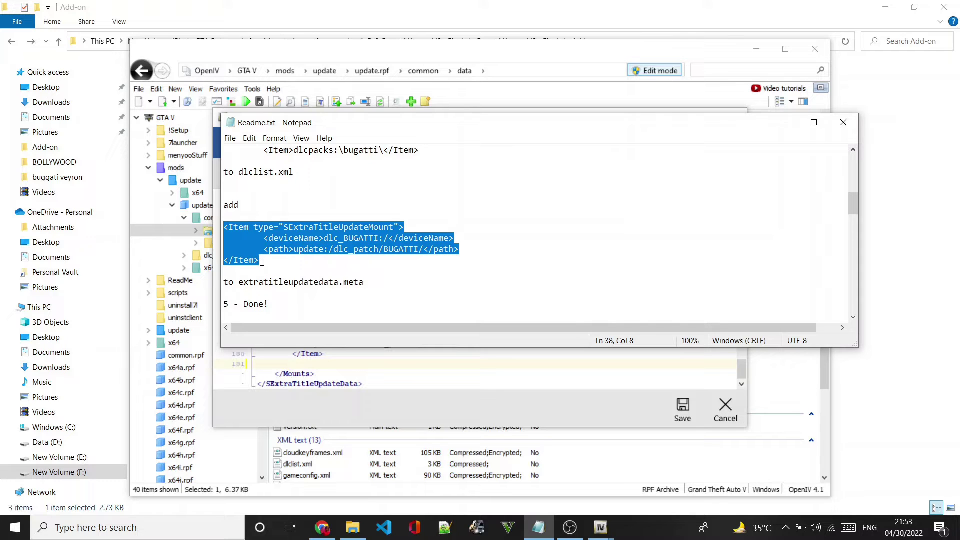
pyautogui.click(785, 123)
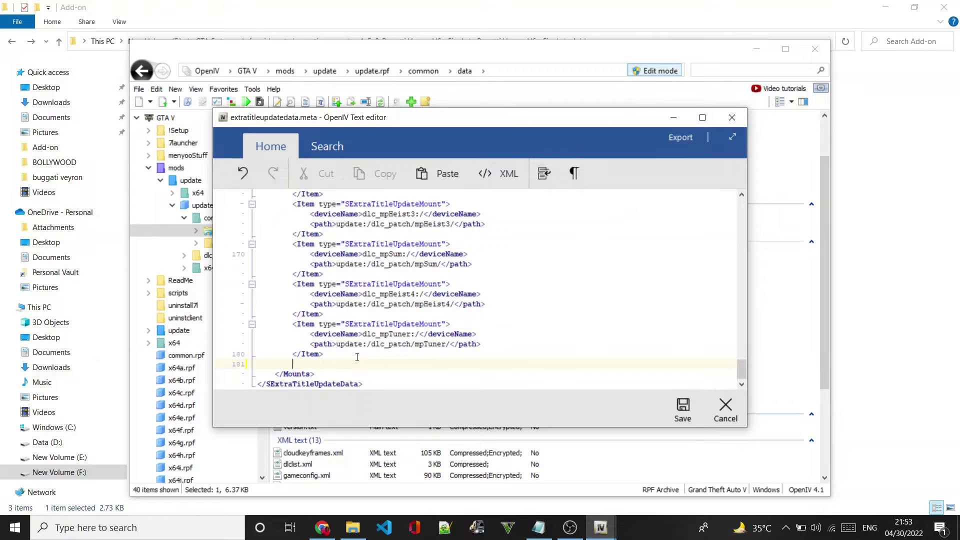
pyautogui.hotkey('ctrl', 'v')
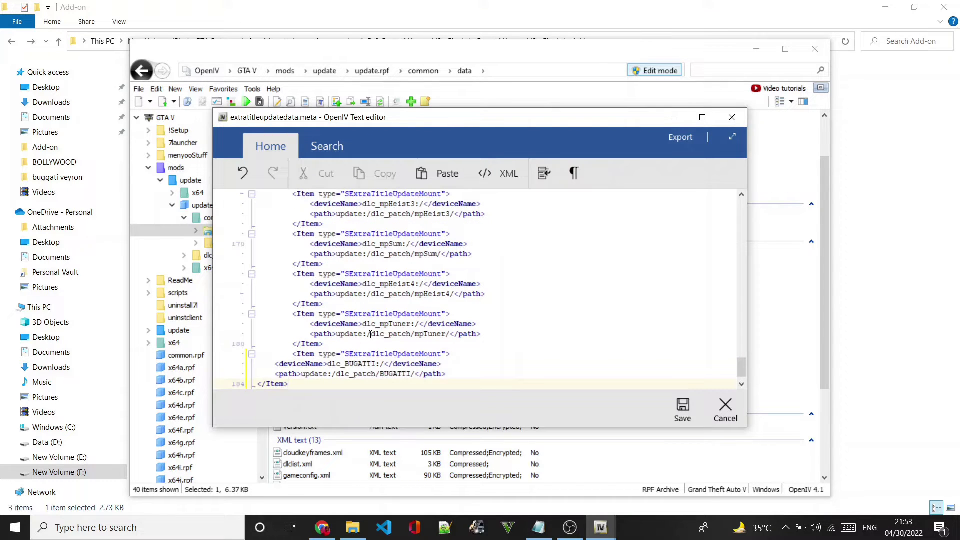
pyautogui.scroll(-1, 325, 358)
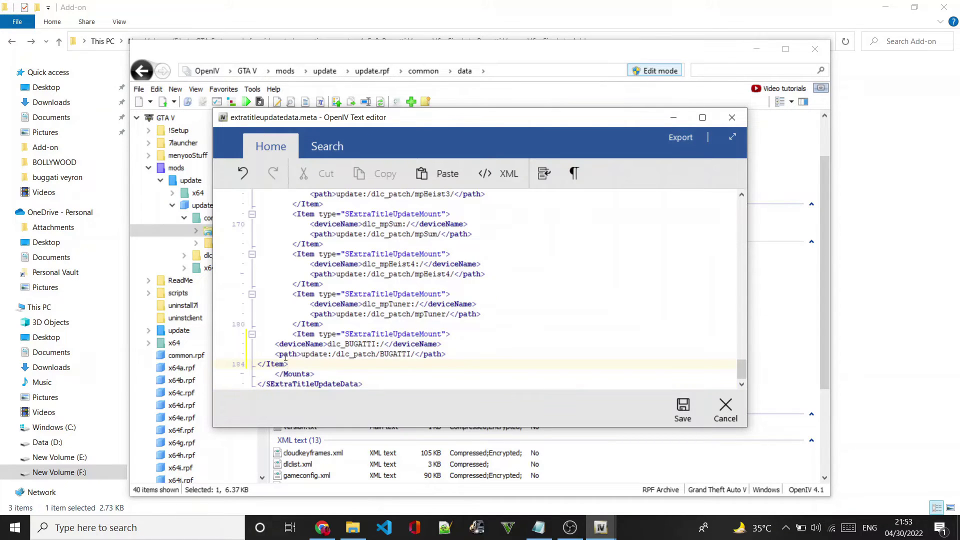
# Step: Indent the pasted BUGATTI deviceName, path and closing Item lines like the entries above, check them against Readme.txt, and save the file
pyautogui.click(275, 344)
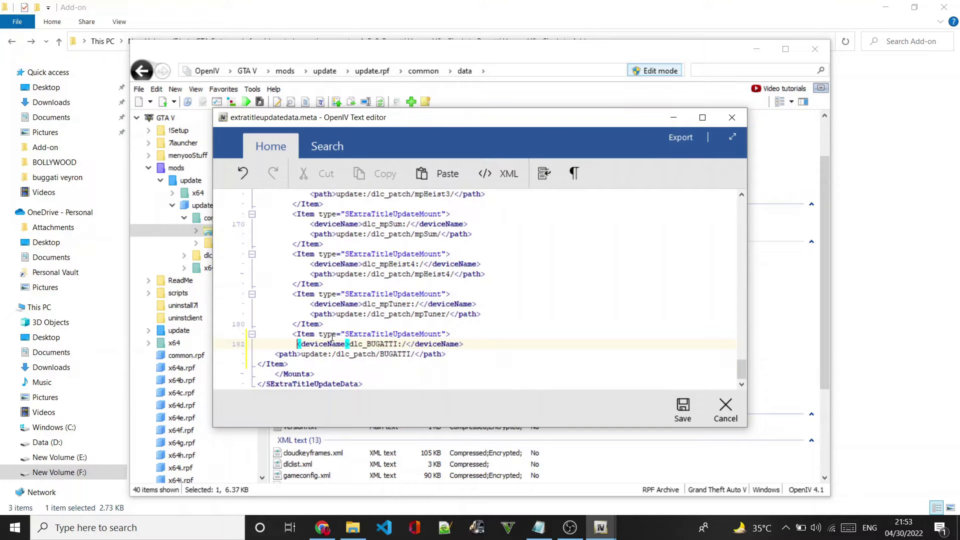
pyautogui.click(273, 355)
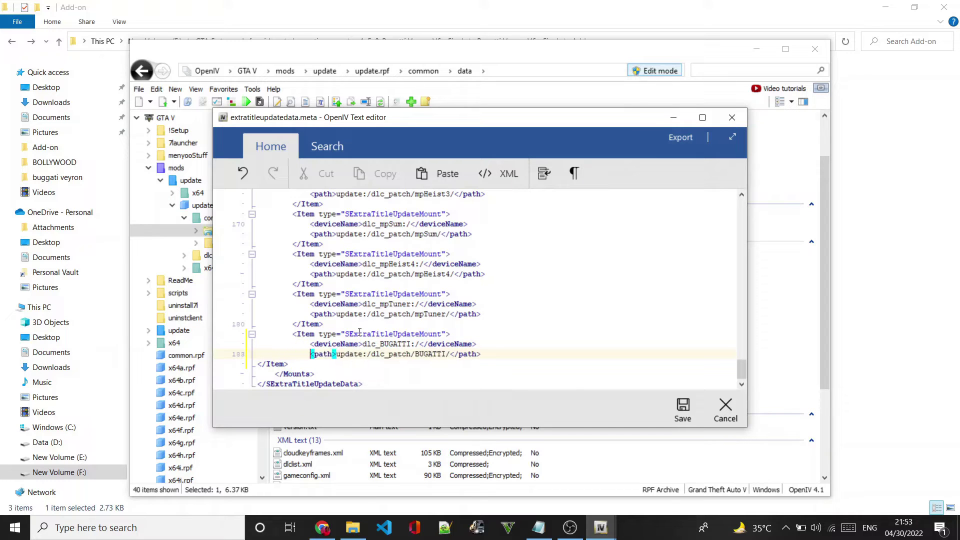
pyautogui.click(260, 365)
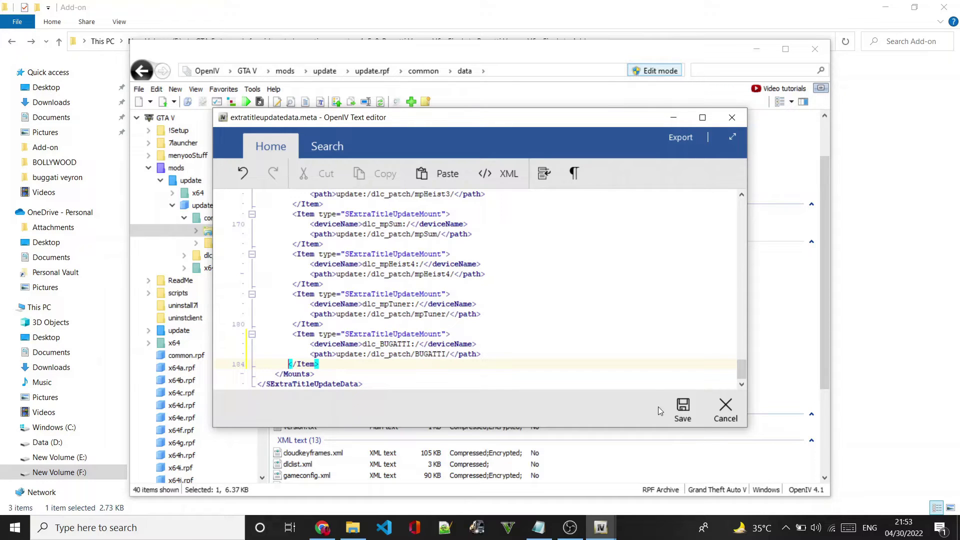
pyautogui.click(539, 528)
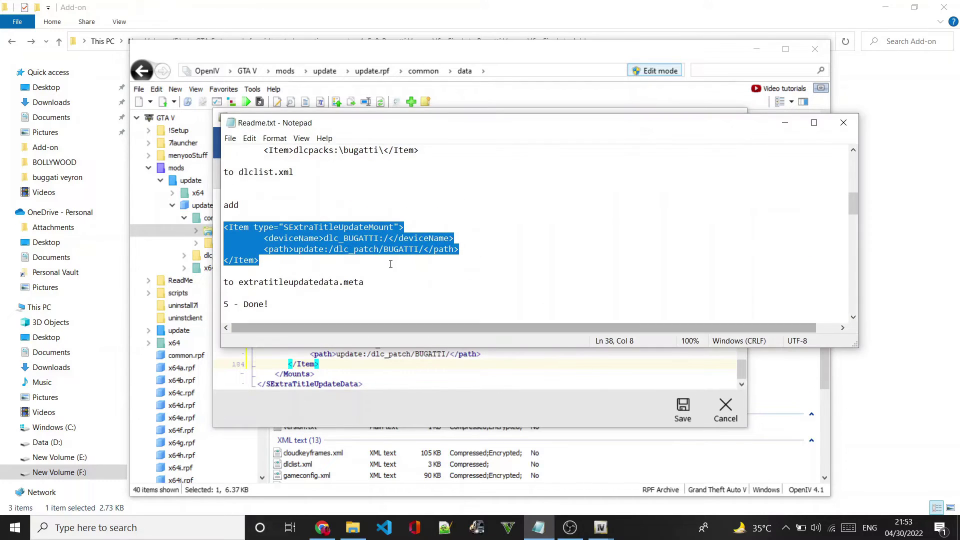
pyautogui.click(785, 123)
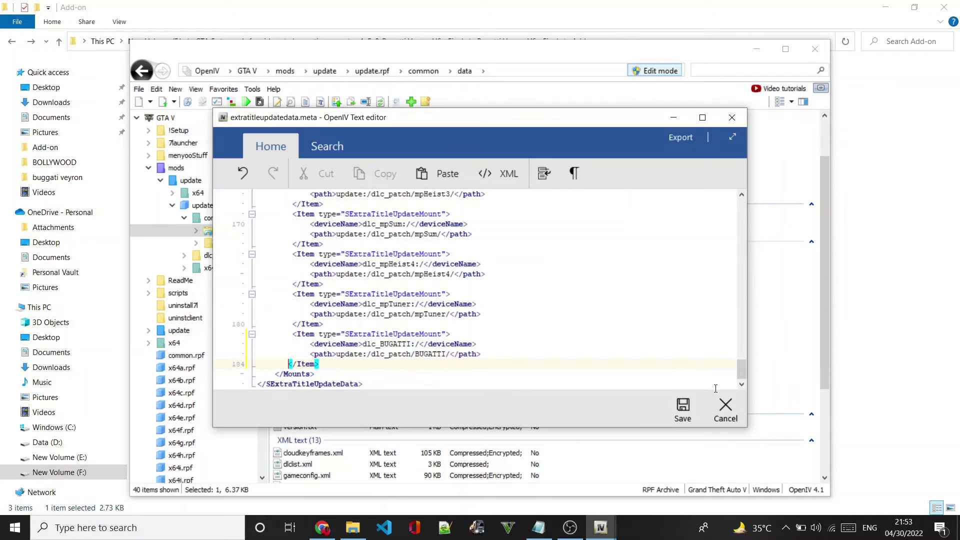
pyautogui.click(683, 411)
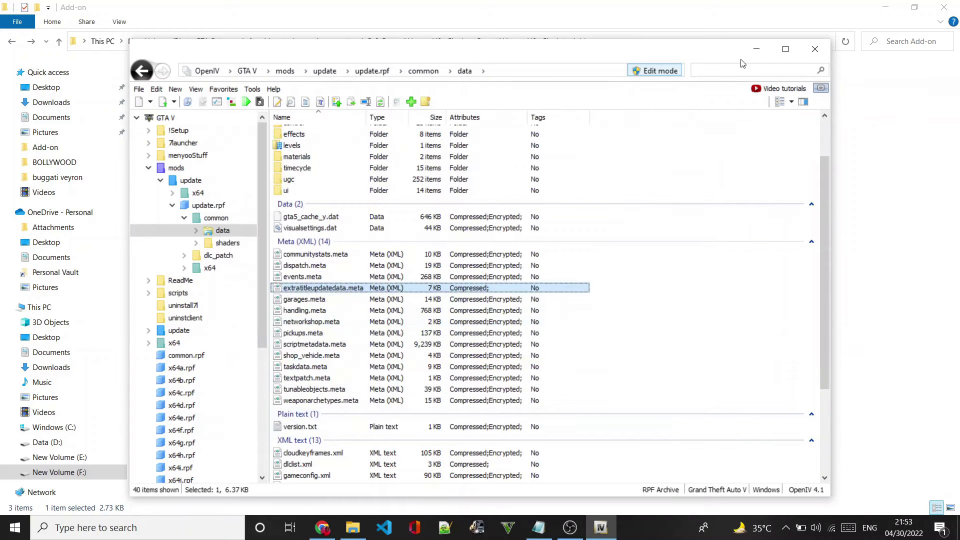
# Step: Close OpenIV and the Add-on folder window, and refresh the desktop
pyautogui.click(816, 49)
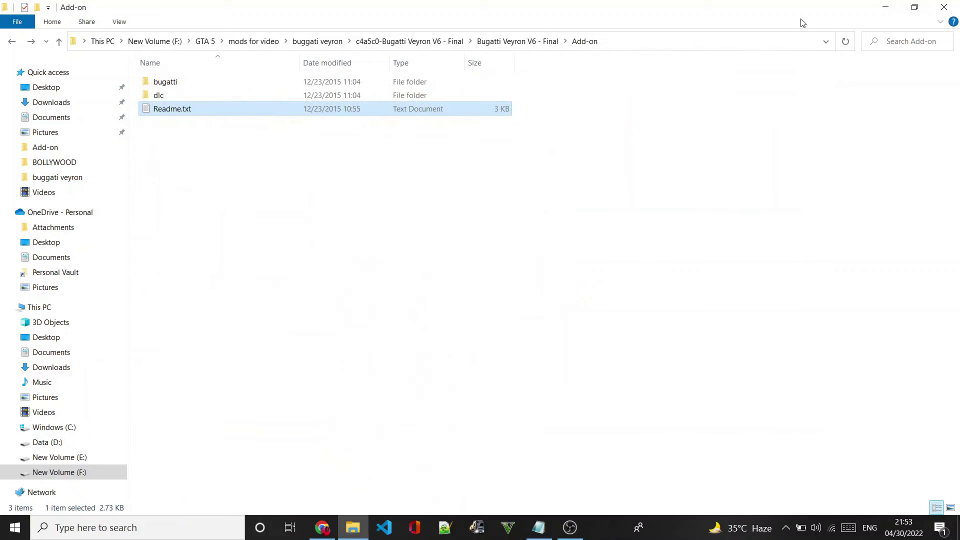
pyautogui.click(944, 6)
pyautogui.rightClick(592, 106)
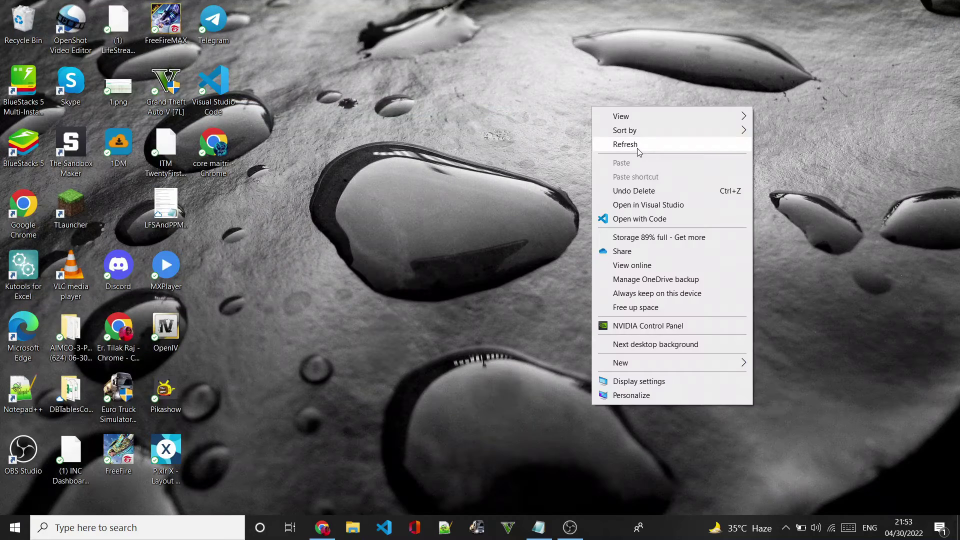
pyautogui.click(637, 149)
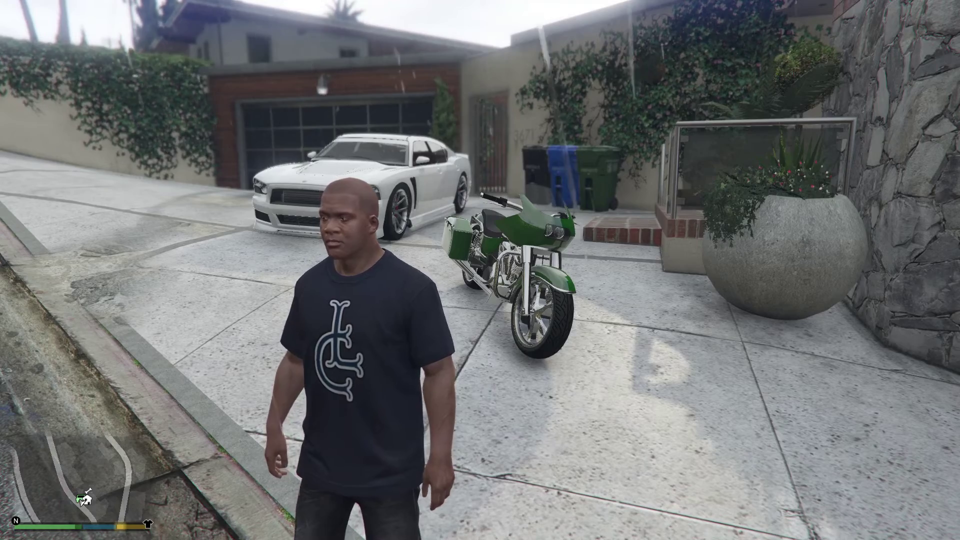
pyautogui.press('w')
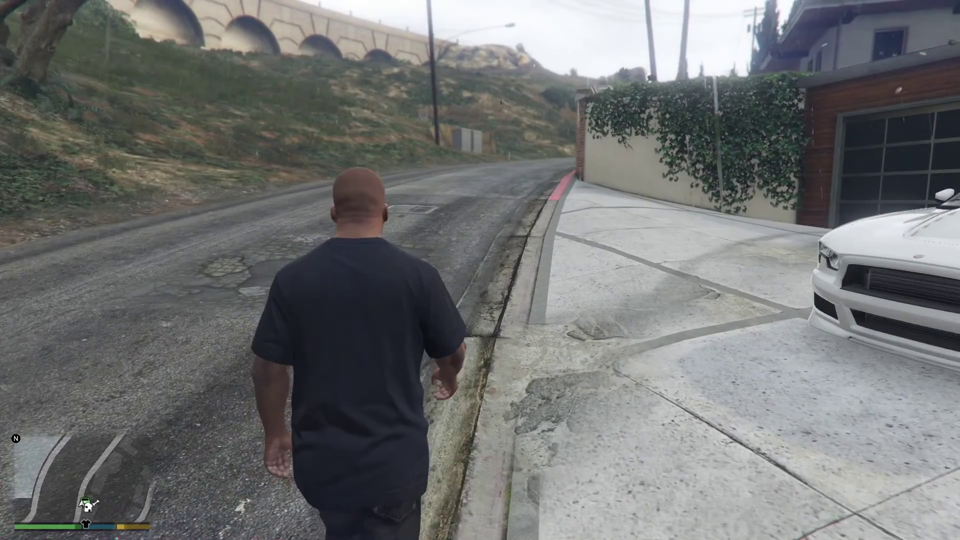
pyautogui.press('w')
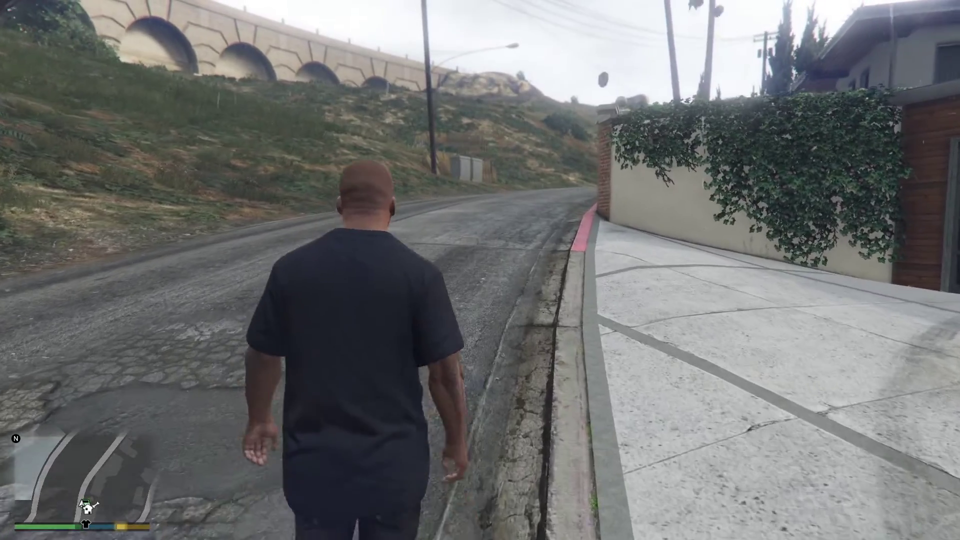
pyautogui.press('w')
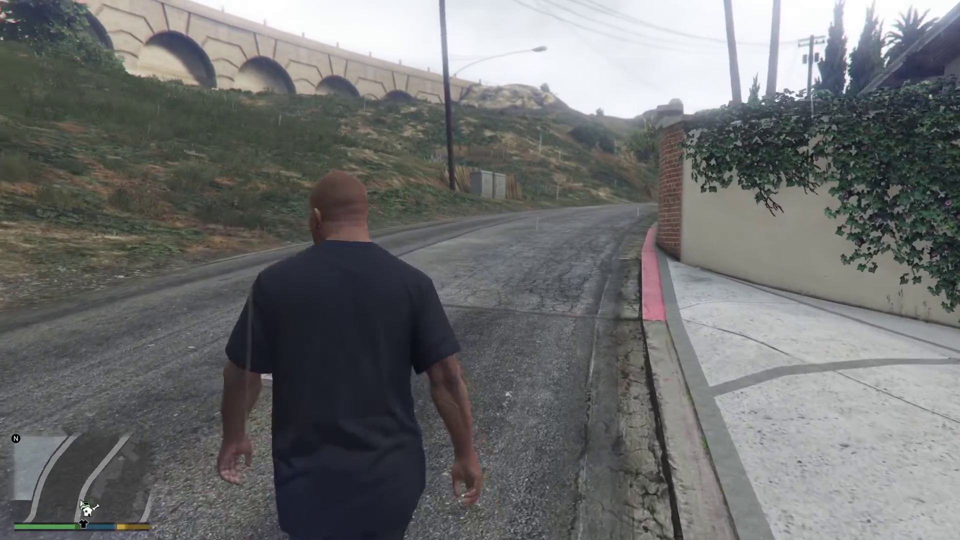
pyautogui.press('w')
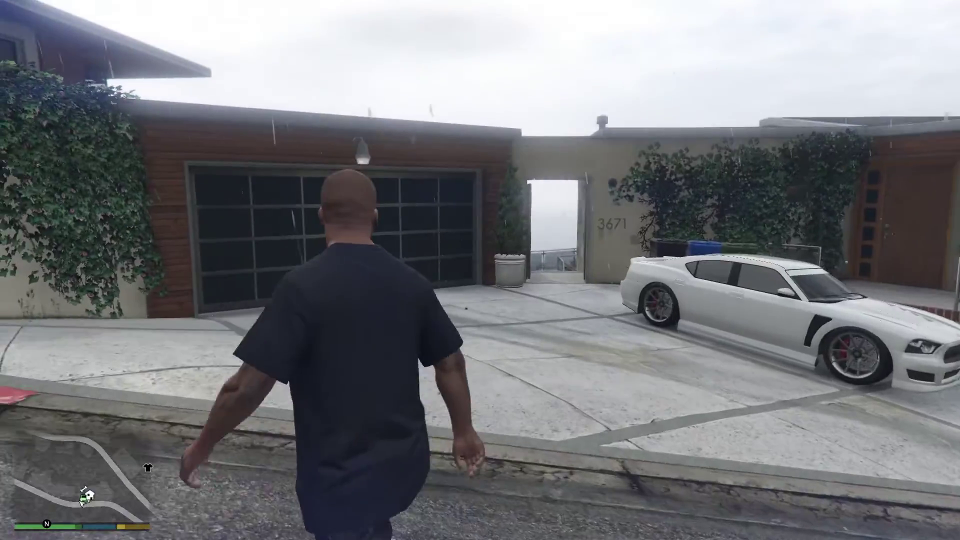
pyautogui.press('w')
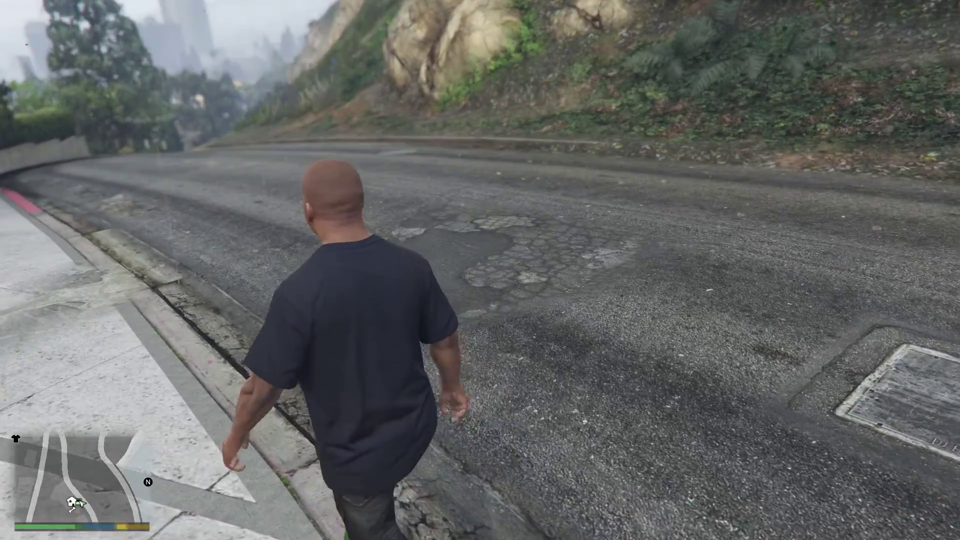
pyautogui.press('w')
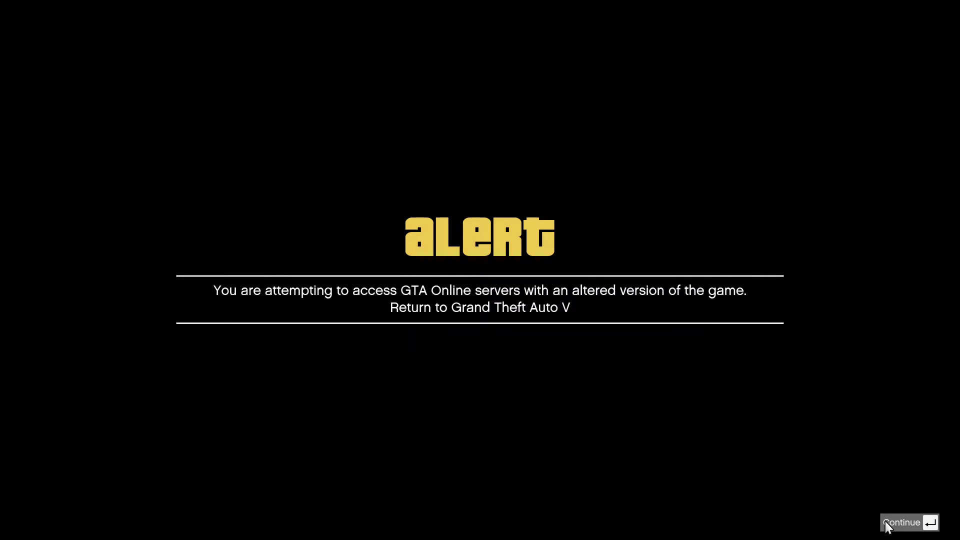
# Step: Dismiss the GTA Online alert and open the Vehicle Spawner under Menyoo's Vehicle Options
pyautogui.click(895, 523)
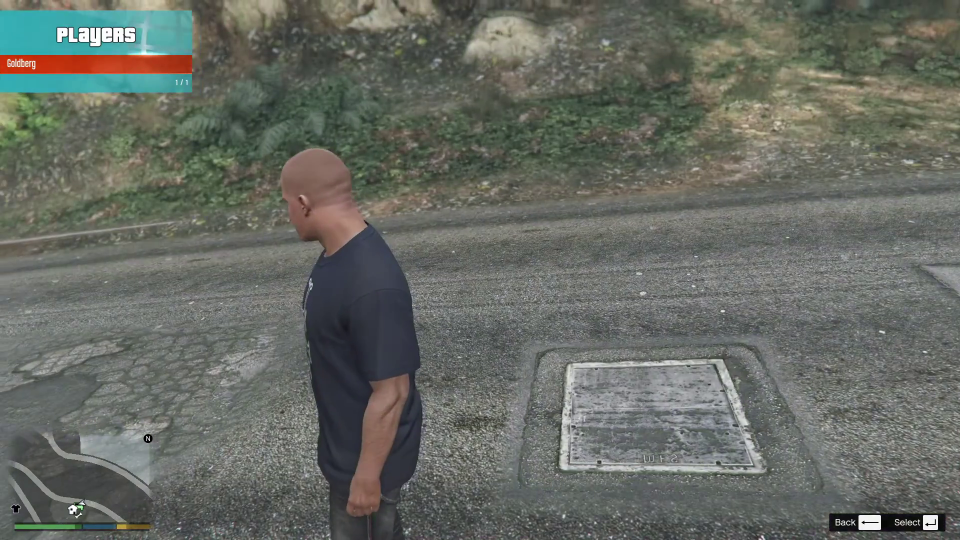
pyautogui.press('BackSpace')
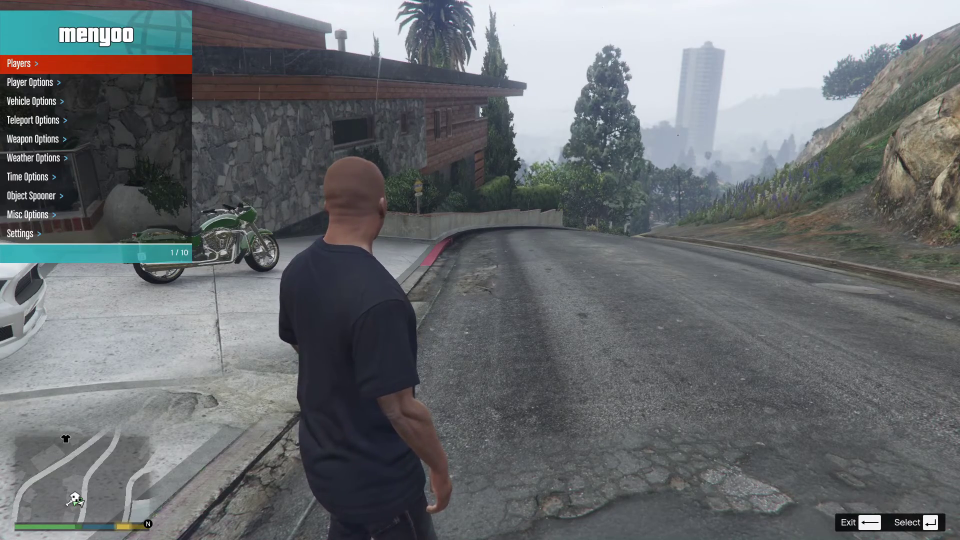
pyautogui.press('Down')
pyautogui.press('Down')
pyautogui.press('Return')
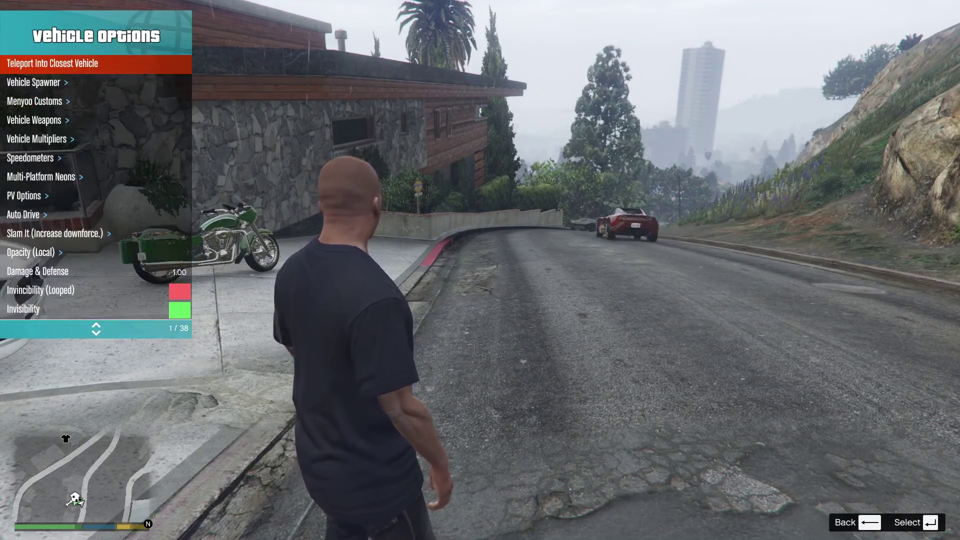
pyautogui.press('Down')
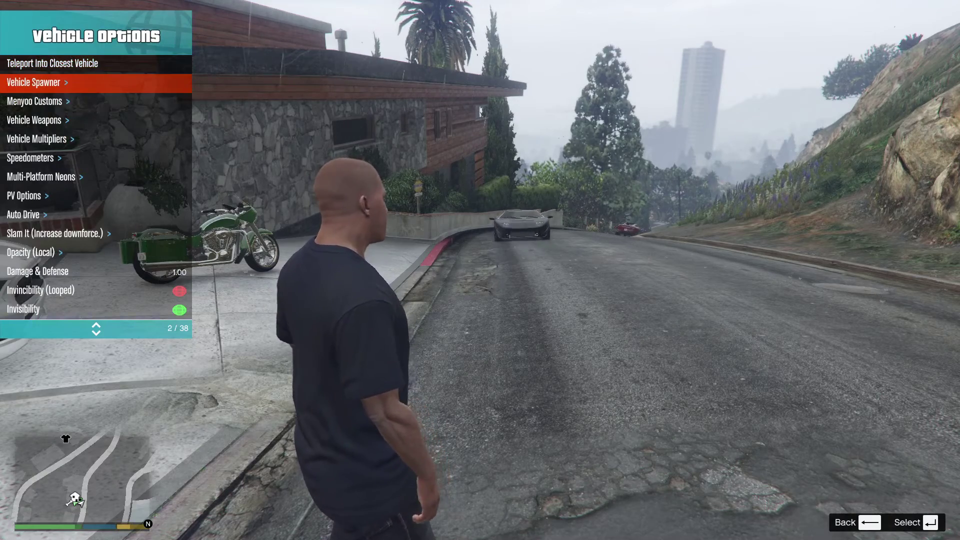
pyautogui.press('Return')
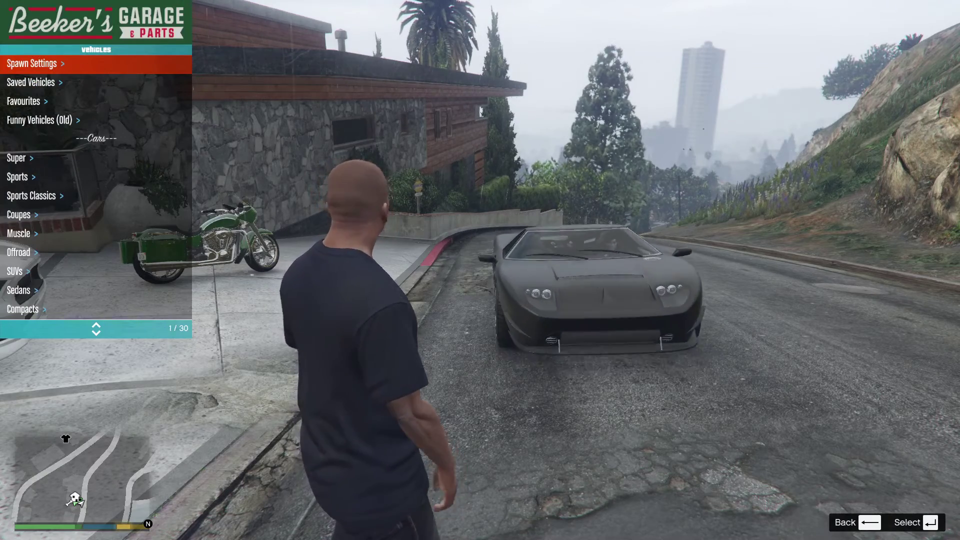
# Step: Spawn the BUGATTI from the Super car category of the vehicle spawner
pyautogui.press('w')
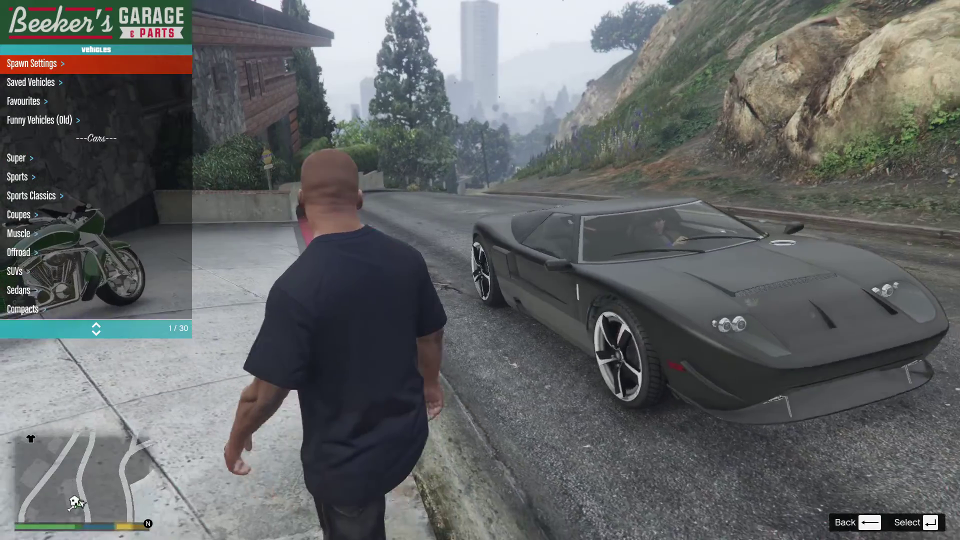
pyautogui.press('Down')
pyautogui.press('Down')
pyautogui.press('Down')
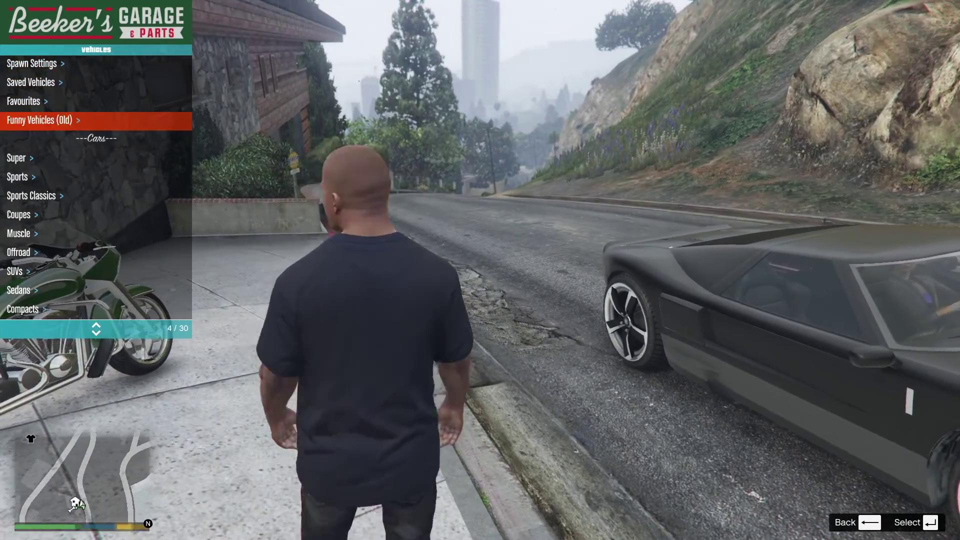
pyautogui.press('w')
pyautogui.press('Down')
pyautogui.press('Down')
pyautogui.press('Up')
pyautogui.press('Return')
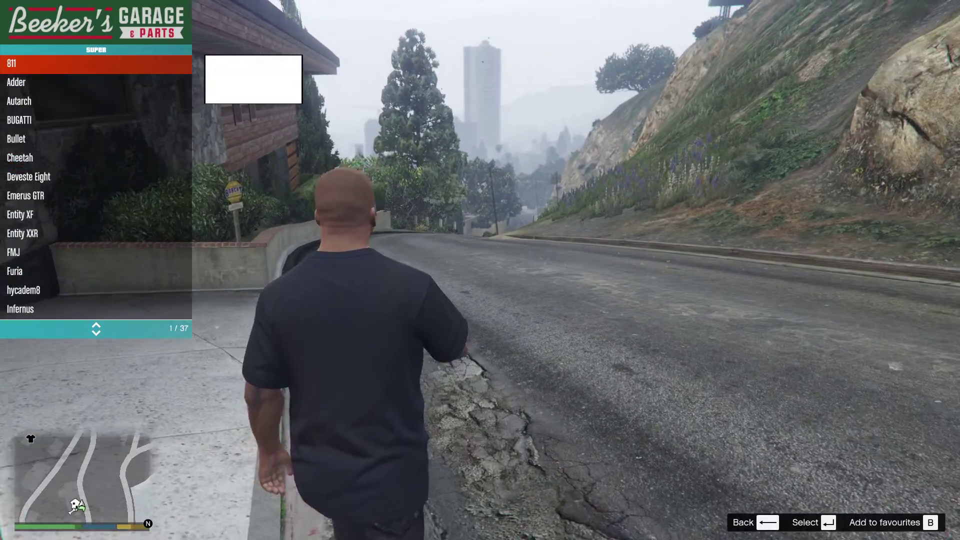
pyautogui.press('Down')
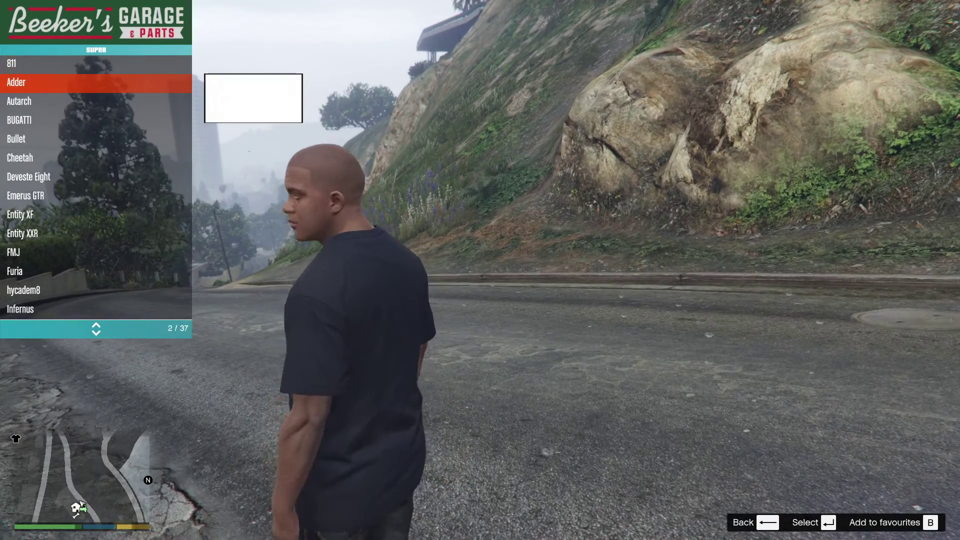
pyautogui.press('Down')
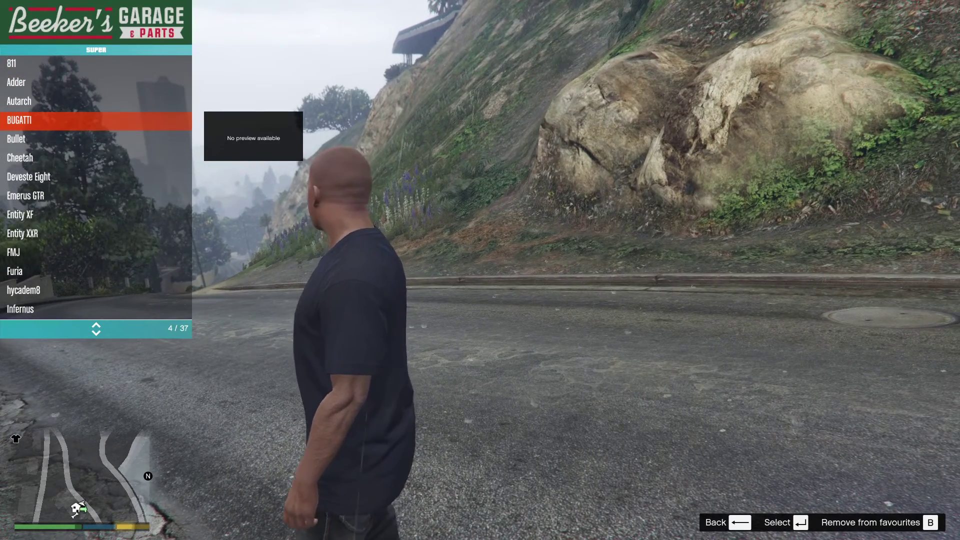
pyautogui.press('BackSpace')
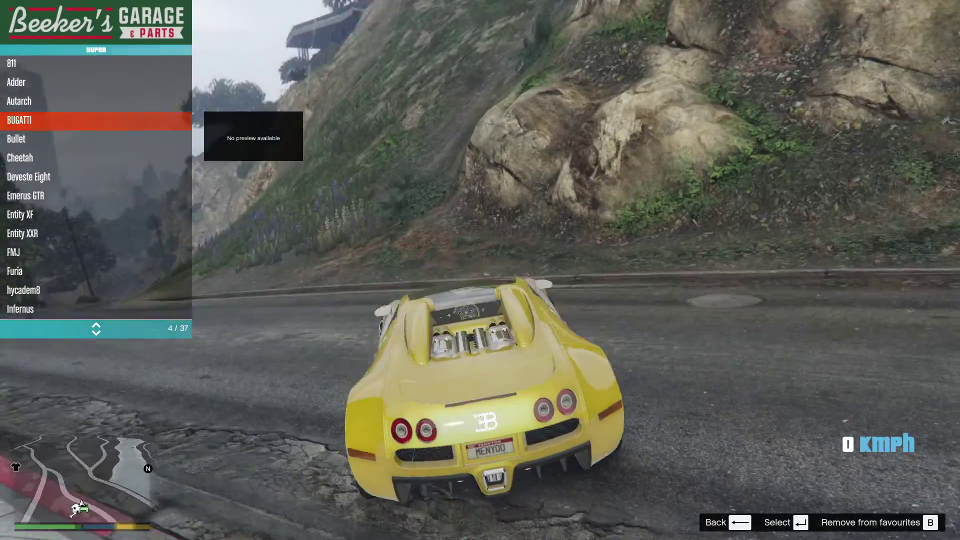
# Step: Turn the spawned Bugatti around on the road and stop it facing up the street past the stone house
pyautogui.press('w')
pyautogui.press('a')
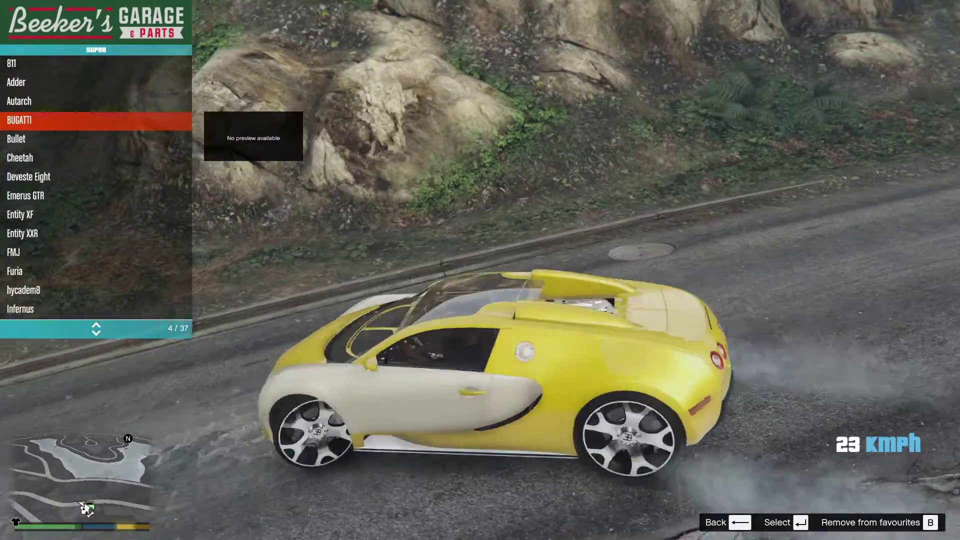
pyautogui.press('w')
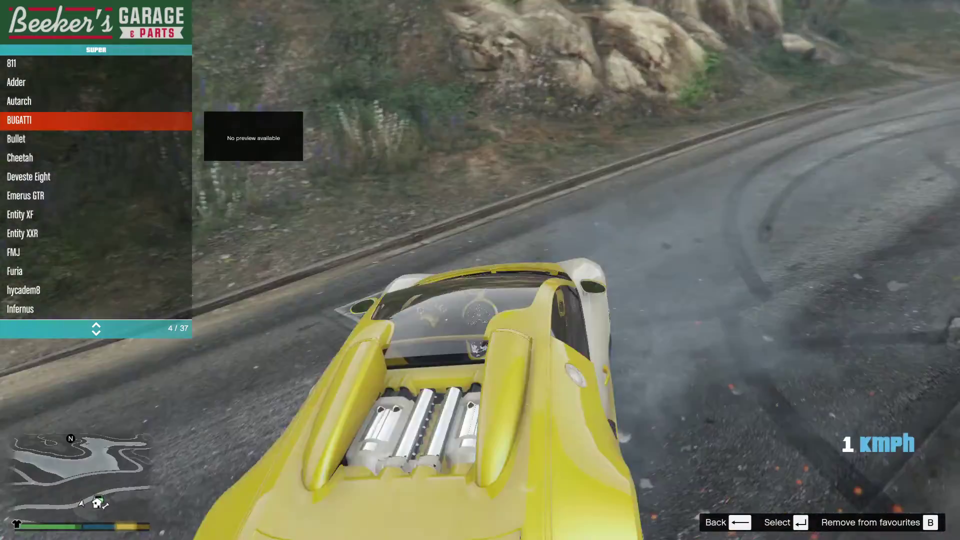
pyautogui.press('w')
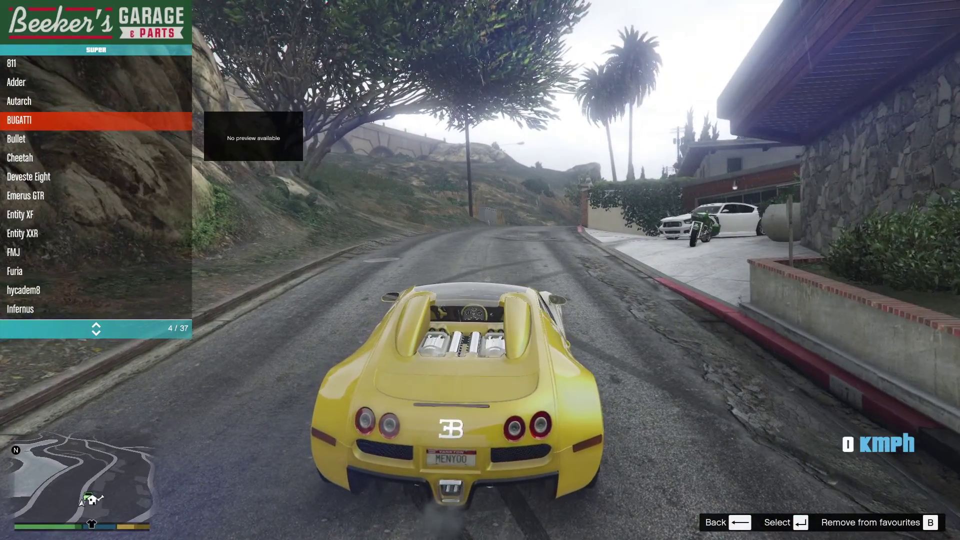
# Step: Back out of the Super category and its parent menus until the Menyoo menu is closed
pyautogui.press('BackSpace')
pyautogui.press('BackSpace')
pyautogui.press('BackSpace')
pyautogui.press('BackSpace')
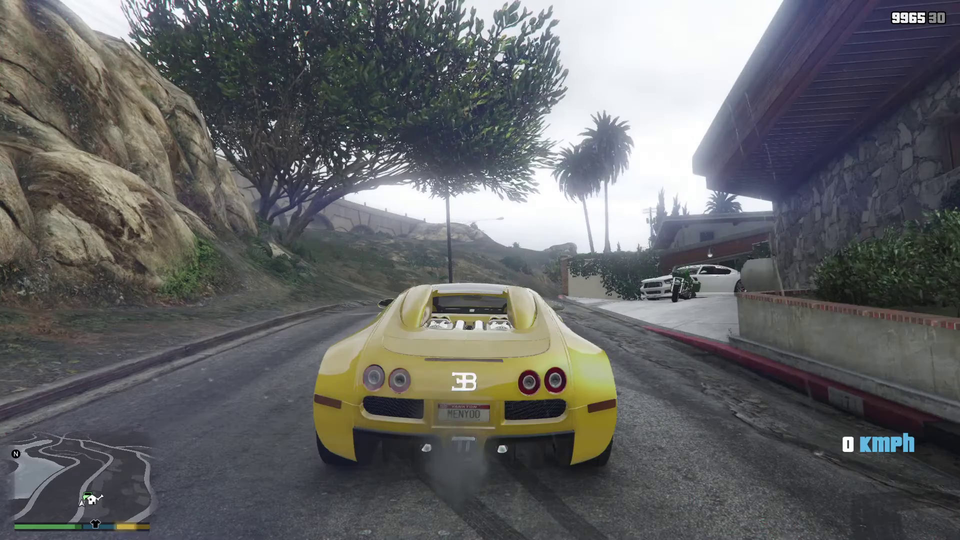
# Step: Cycle through the vehicle camera views to inspect the Bugatti from behind and from the driver's seat
pyautogui.press('v')
pyautogui.press('v')
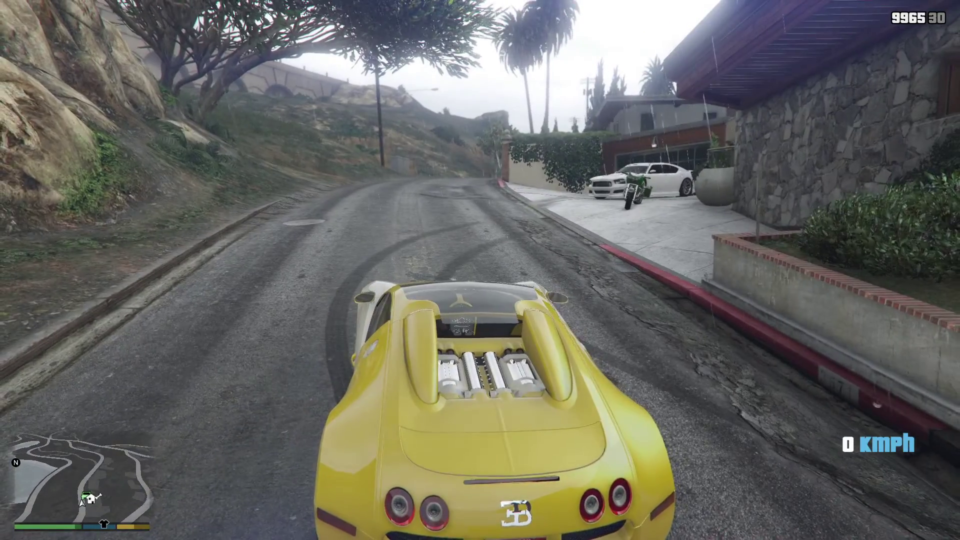
pyautogui.press('v')
pyautogui.press('v')
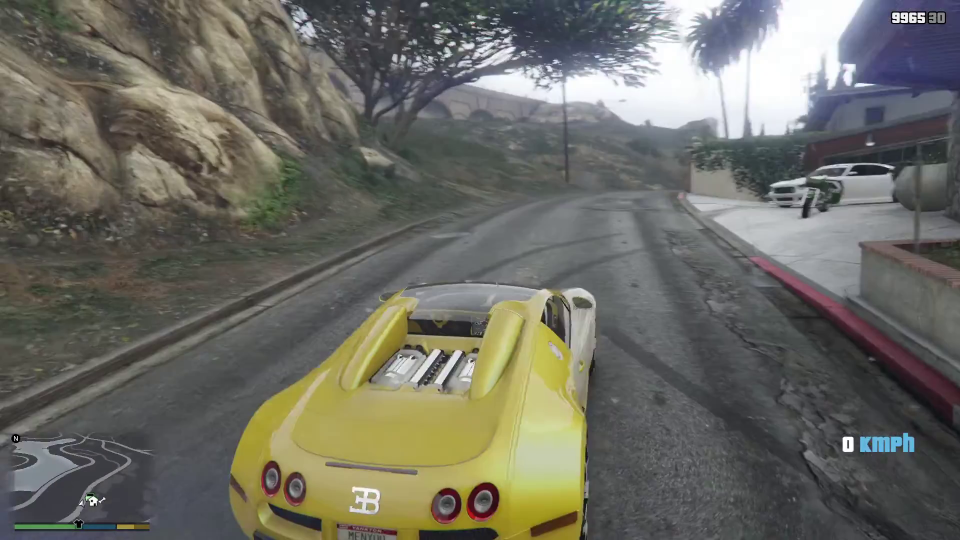
pyautogui.press('v')
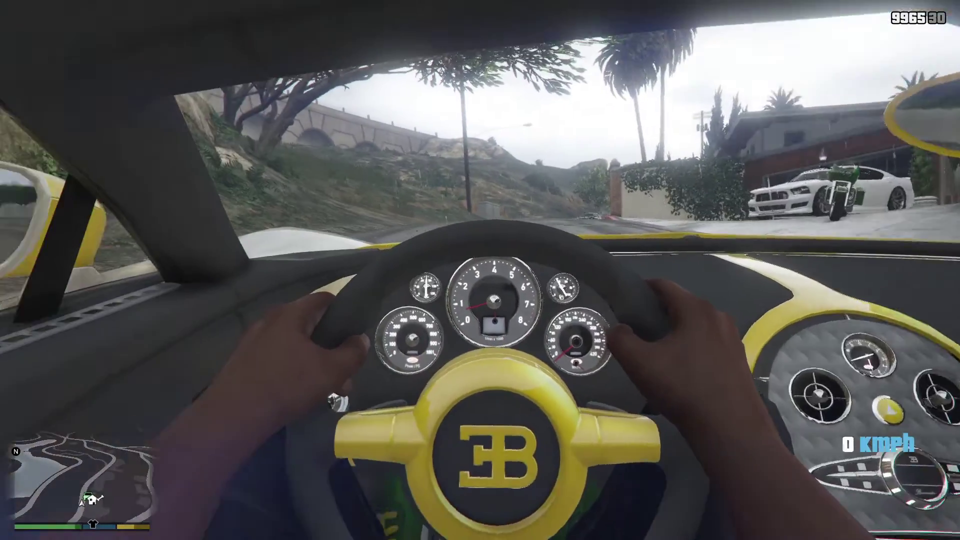
# Step: Return to the third-person camera behind the Bugatti and drive it up the road
pyautogui.press('v')
pyautogui.press('w')
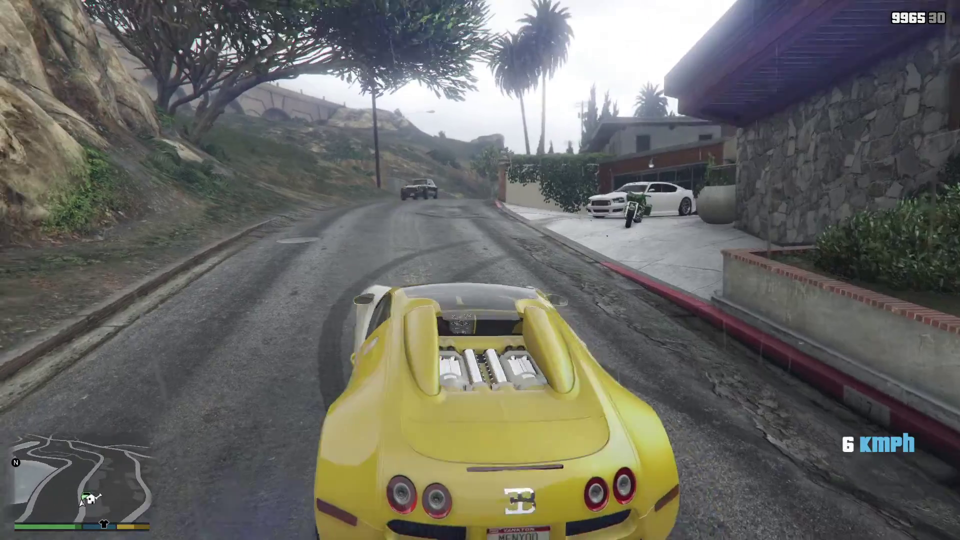
pyautogui.press('w')
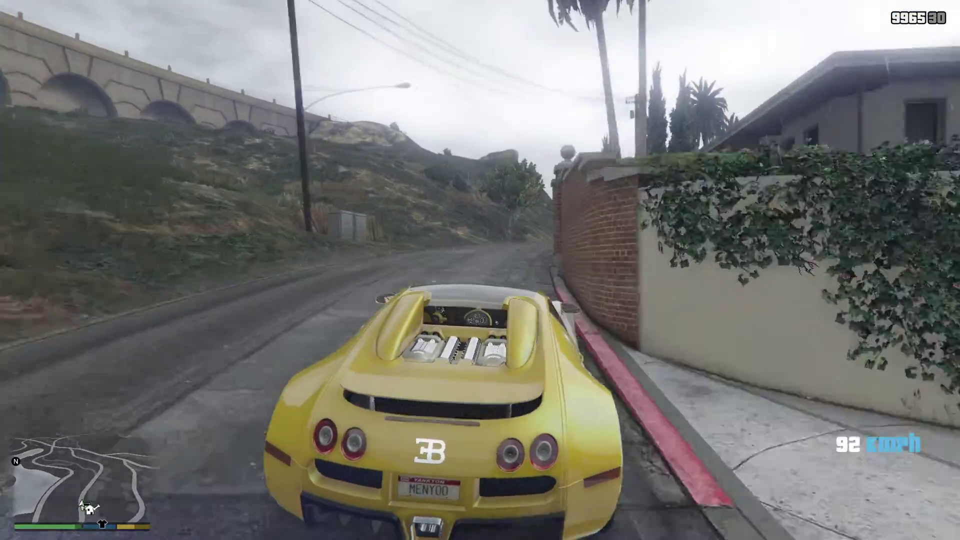